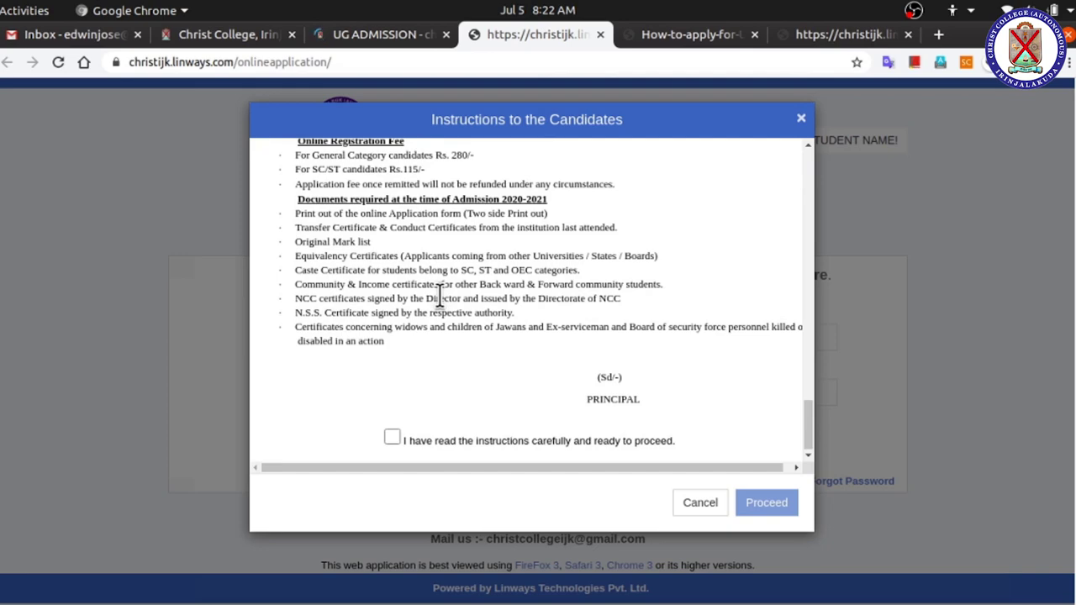
- Confirm that the candidate instructions have been read and proceed to the candidate registration form
{"action": "left_click", "coordinate": [392, 437]}
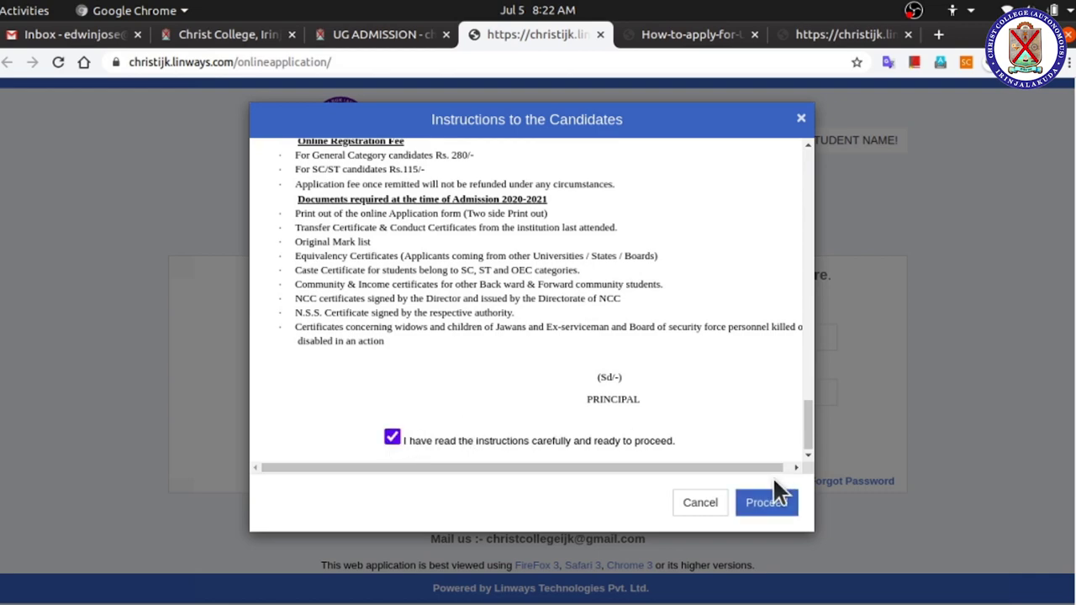
{"action": "left_click", "coordinate": [768, 500]}
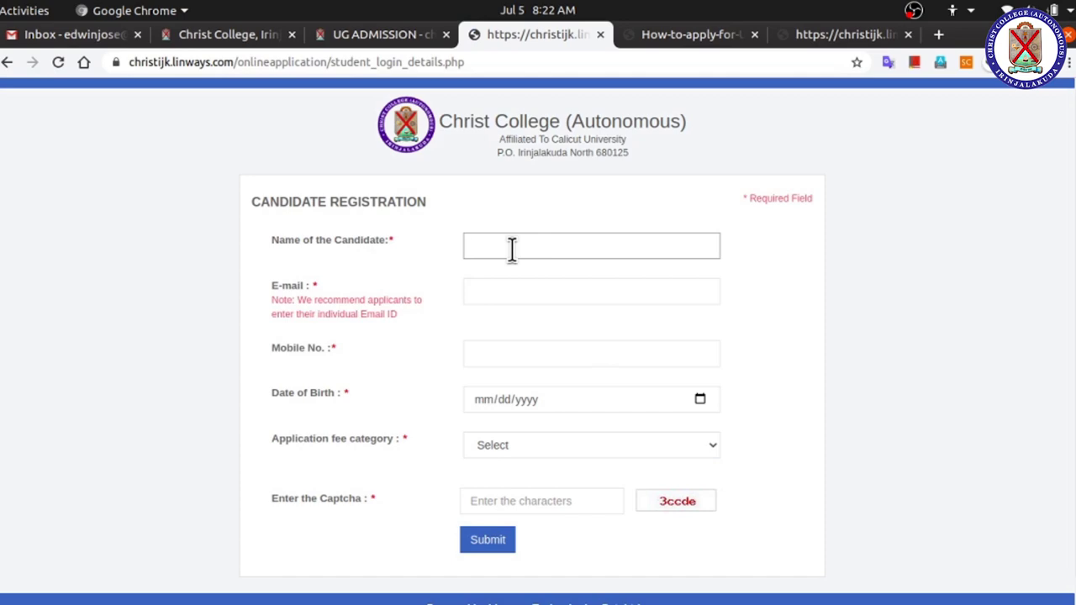
- Register the candidate with name, e-mail, mobile number, date of birth, GENERAL fee category and captcha, submit, and continue to the login page
{"action": "left_click", "coordinate": [511, 290]}
{"action": "left_click", "coordinate": [511, 348]}
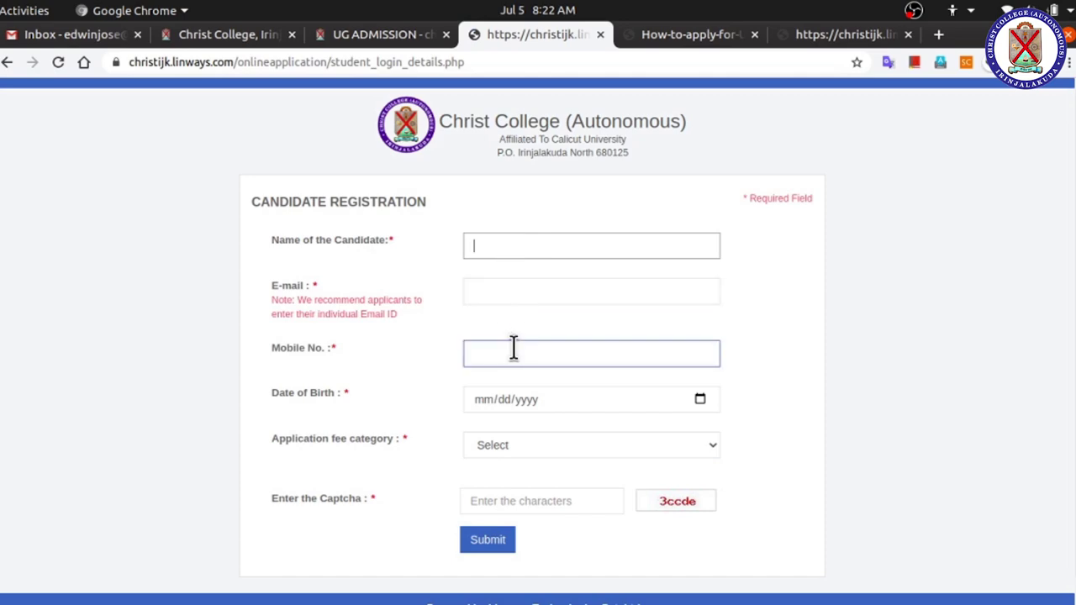
{"action": "scroll", "coordinate": [512, 348], "scroll_direction": "down", "scroll_amount": 1}
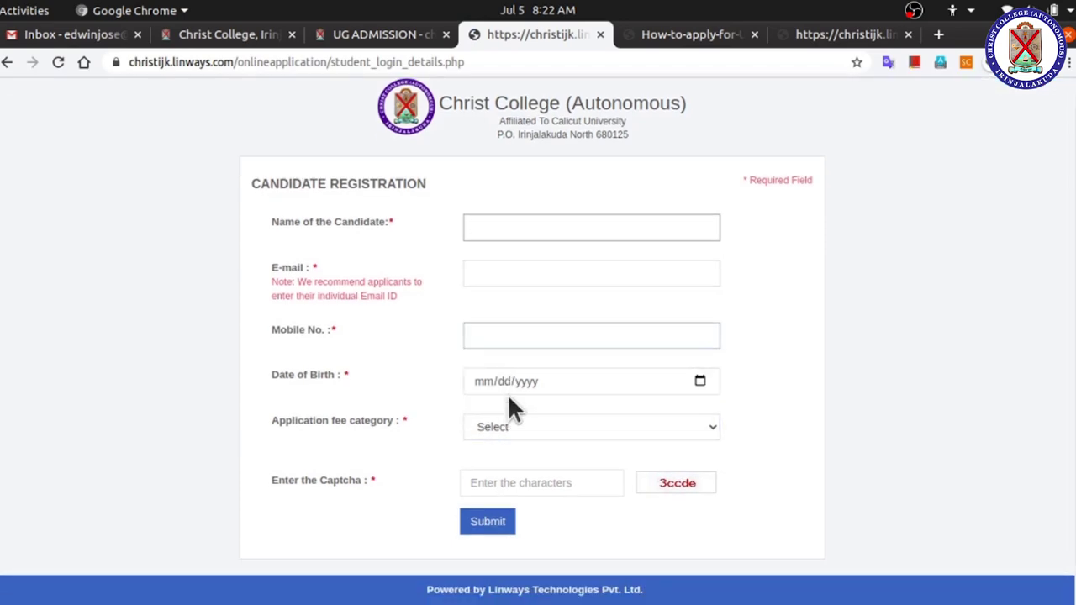
{"action": "left_click", "coordinate": [505, 479]}
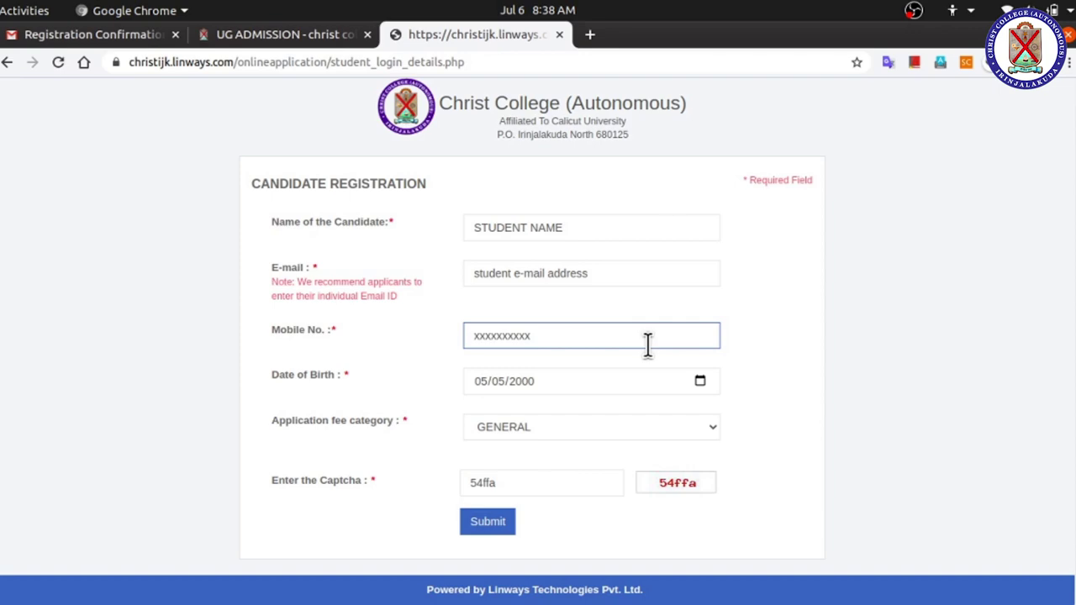
{"action": "left_click", "coordinate": [630, 228]}
{"action": "left_click", "coordinate": [617, 273]}
{"action": "left_click", "coordinate": [603, 306]}
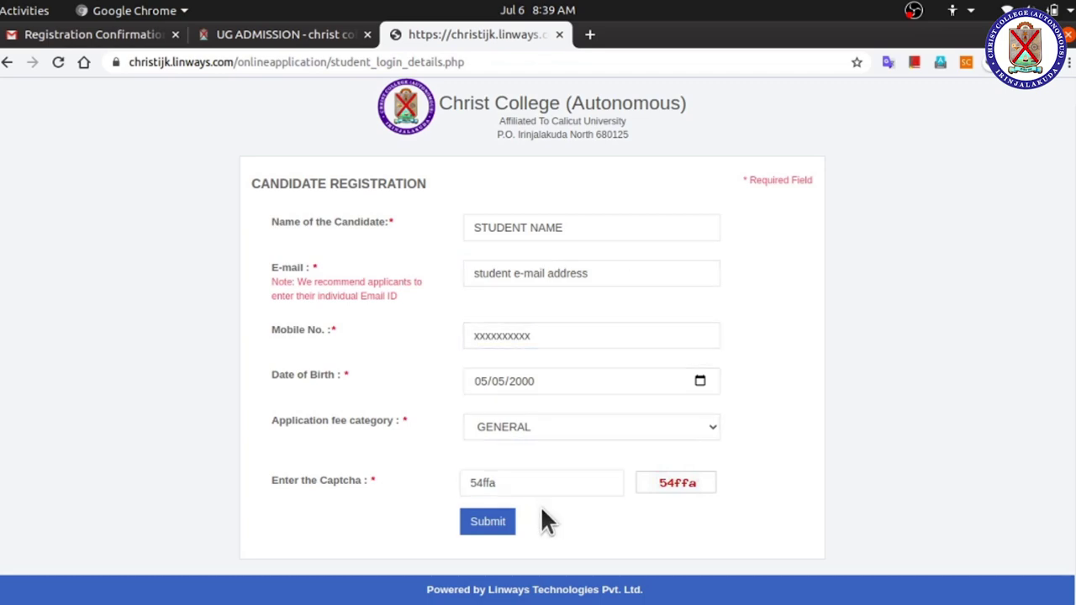
{"action": "left_click", "coordinate": [487, 521]}
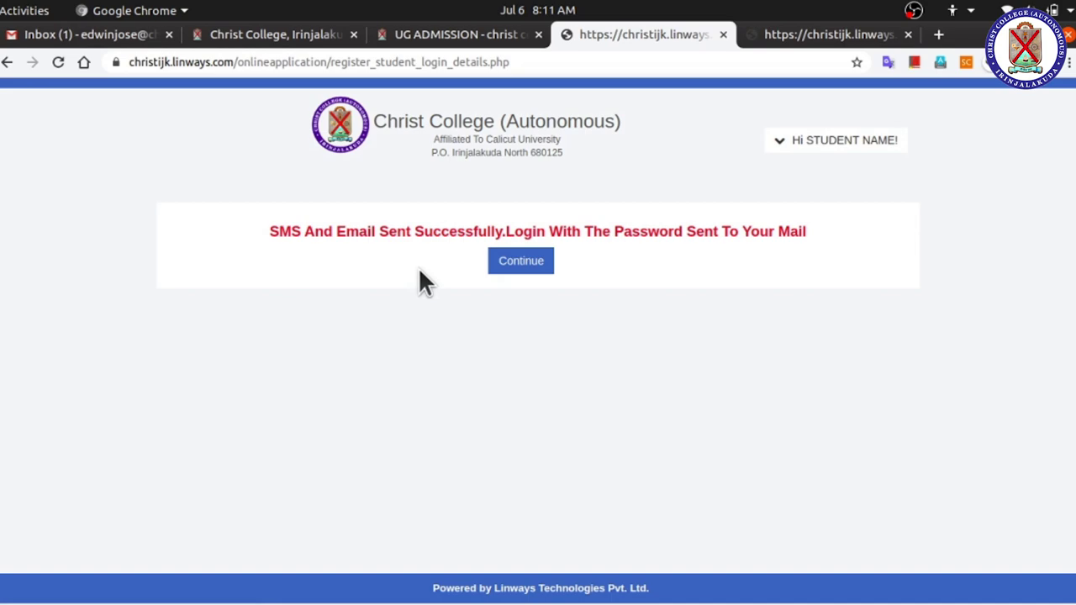
{"action": "left_click", "coordinate": [517, 270]}
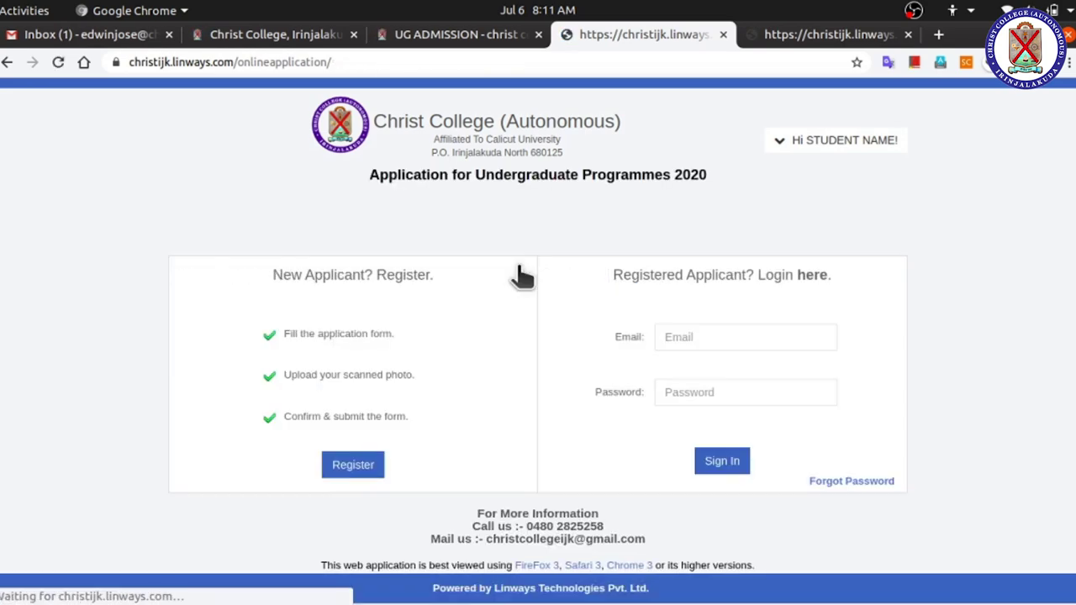
- Switch to the Gmail inbox and open the Registration Confirmation Mail from CHRISTIJK Admission to read the login credentials
{"action": "left_click", "coordinate": [128, 36]}
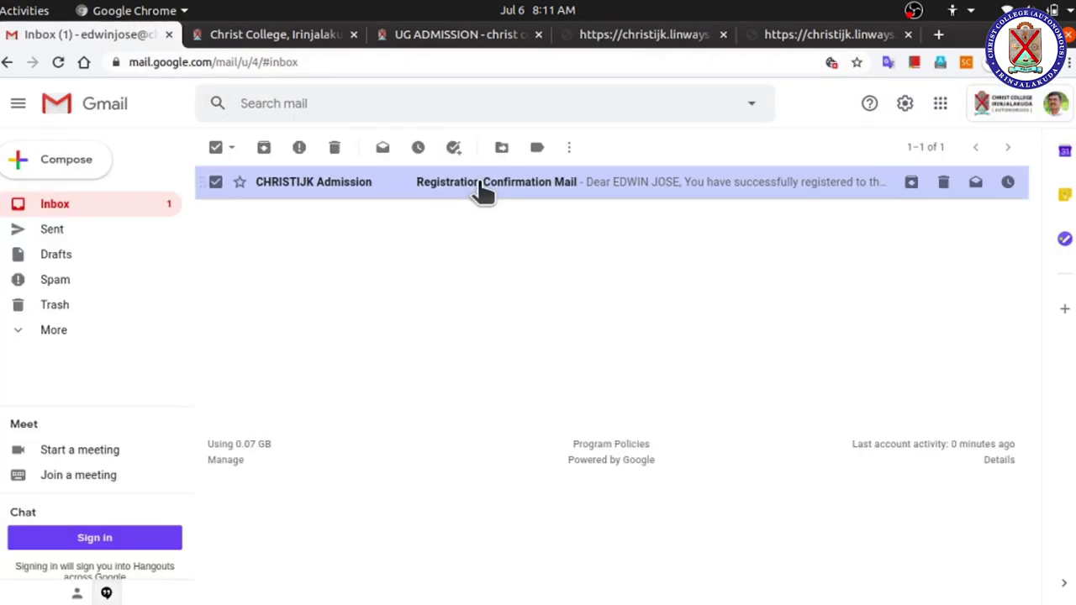
{"action": "left_click", "coordinate": [215, 182]}
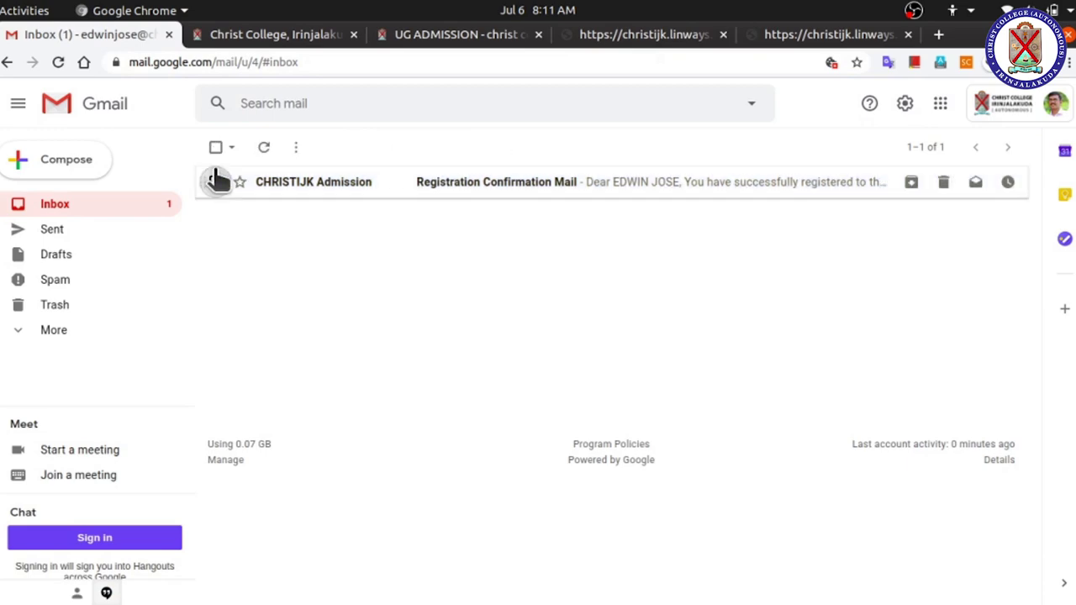
{"action": "left_click", "coordinate": [468, 182]}
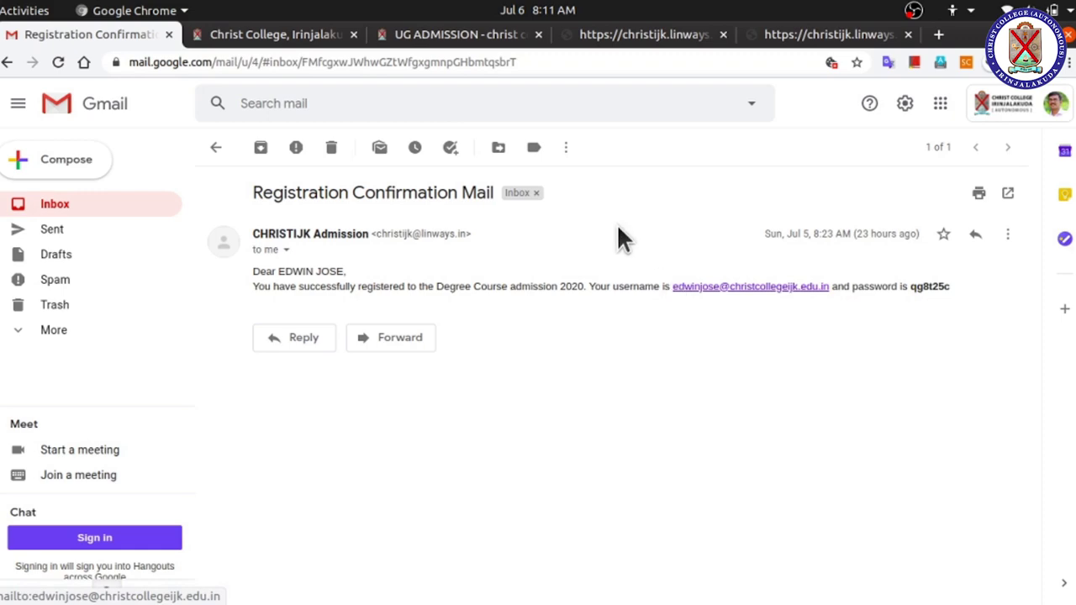
- Return to the online application page and sign in as a registered applicant with the e-mail address and the mailed password
{"action": "left_click", "coordinate": [466, 34]}
{"action": "left_click", "coordinate": [586, 21]}
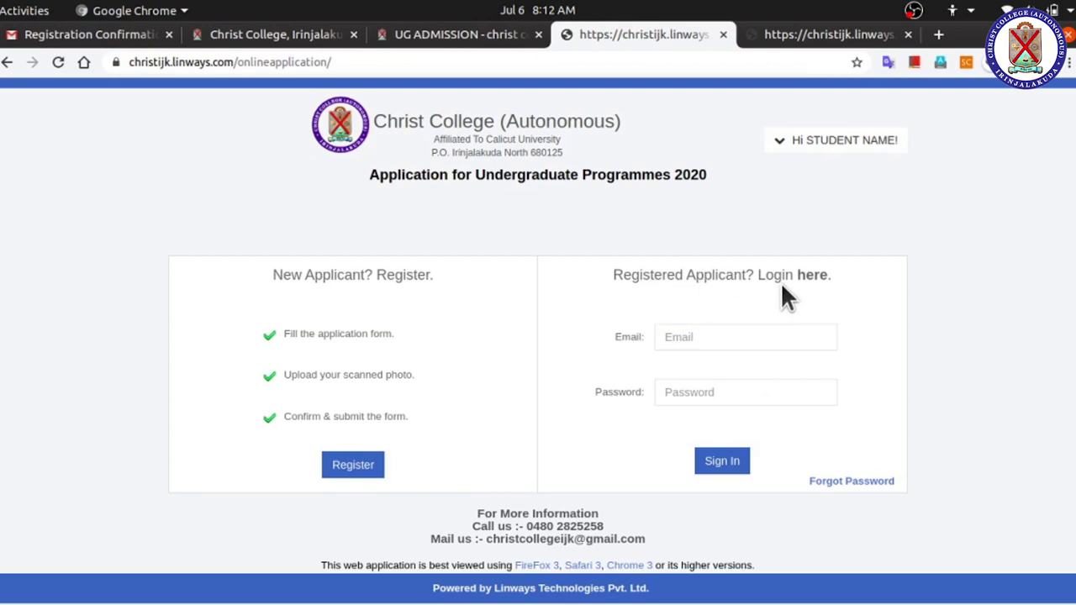
{"action": "left_click", "coordinate": [706, 337]}
{"action": "left_click", "coordinate": [715, 391]}
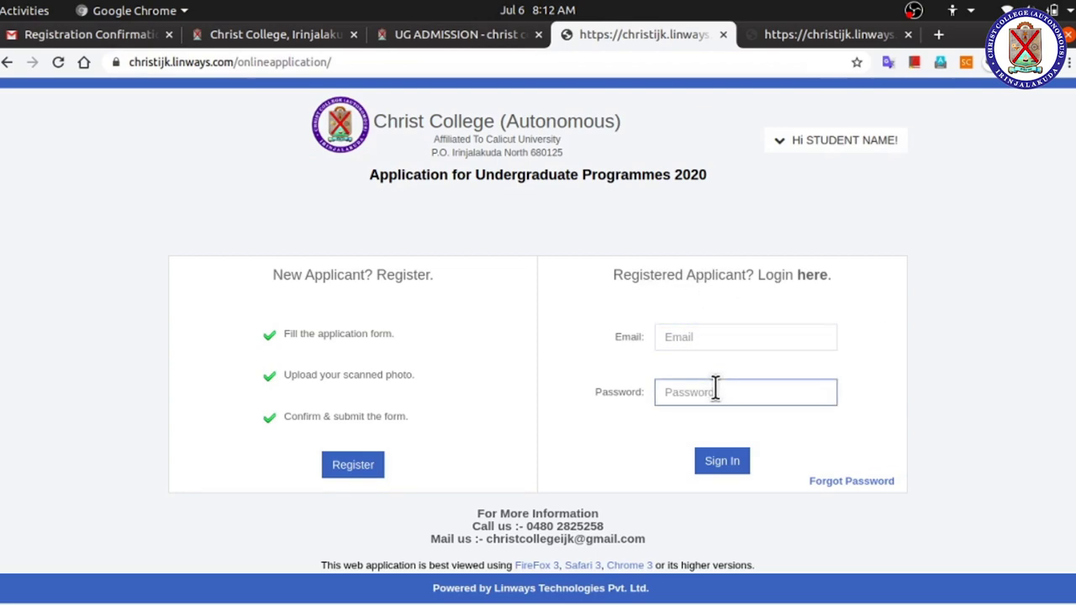
{"action": "left_click", "coordinate": [739, 375]}
{"action": "left_click", "coordinate": [801, 369]}
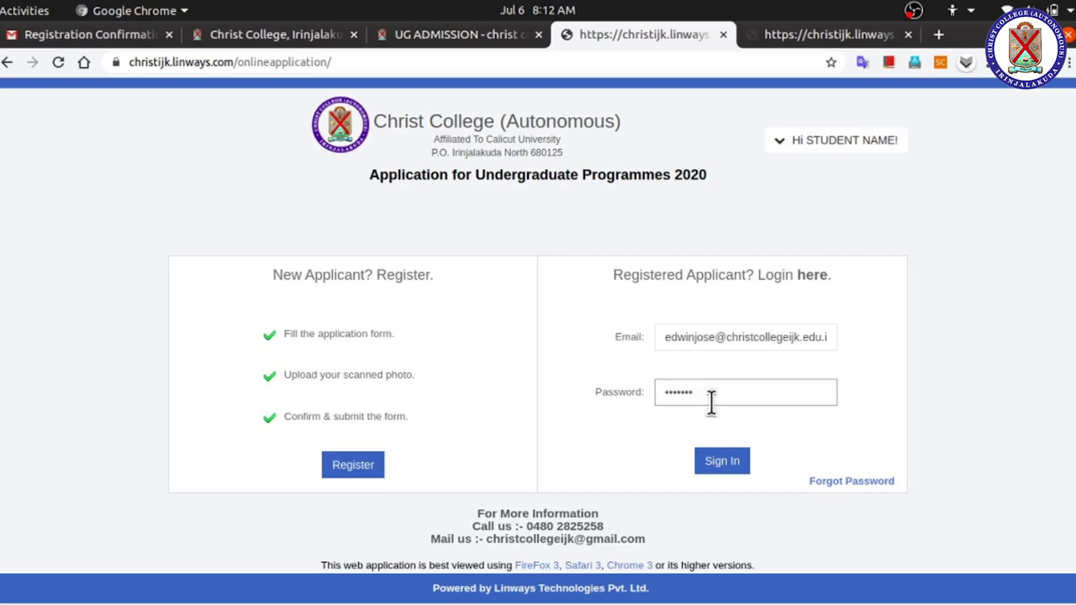
{"action": "left_click", "coordinate": [721, 459]}
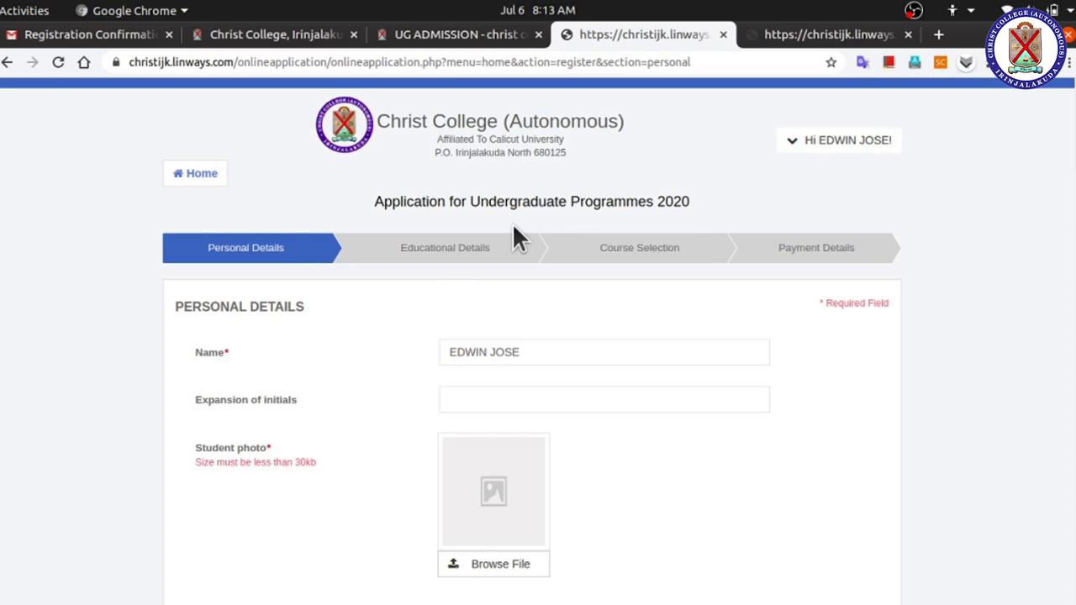
- Complete the personal details with photo, signature image, GENERAL reservation, NSS bonus marks, Hostel residence, family and address information, and submit the section
{"action": "left_click", "coordinate": [420, 264]}
{"action": "scroll", "coordinate": [478, 293], "scroll_direction": "down", "scroll_amount": 1}
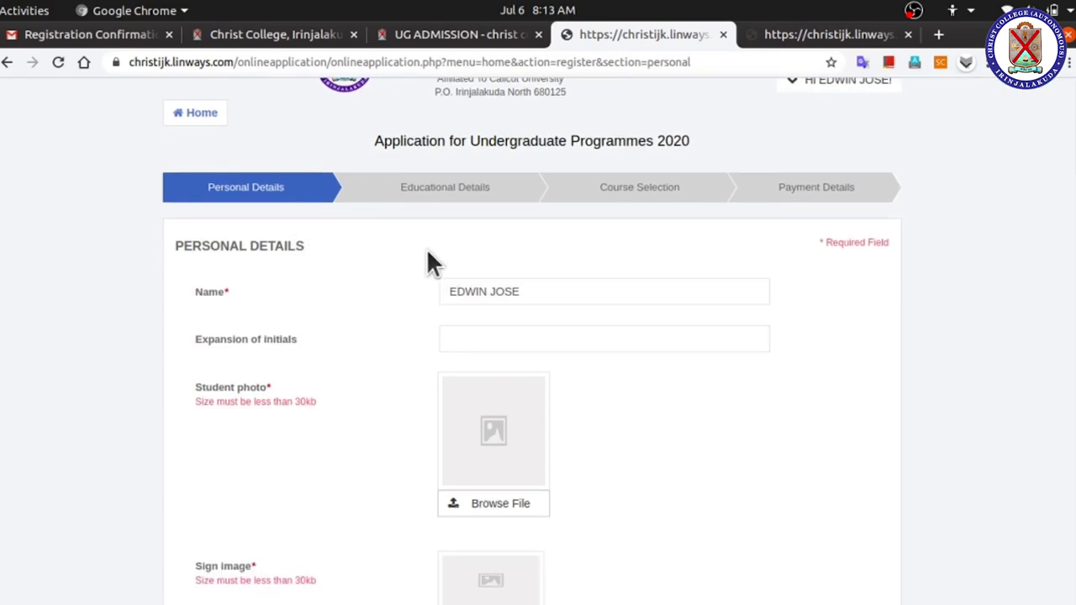
{"action": "left_click", "coordinate": [492, 295]}
{"action": "left_click", "coordinate": [488, 345]}
{"action": "scroll", "coordinate": [487, 348], "scroll_direction": "down", "scroll_amount": 4}
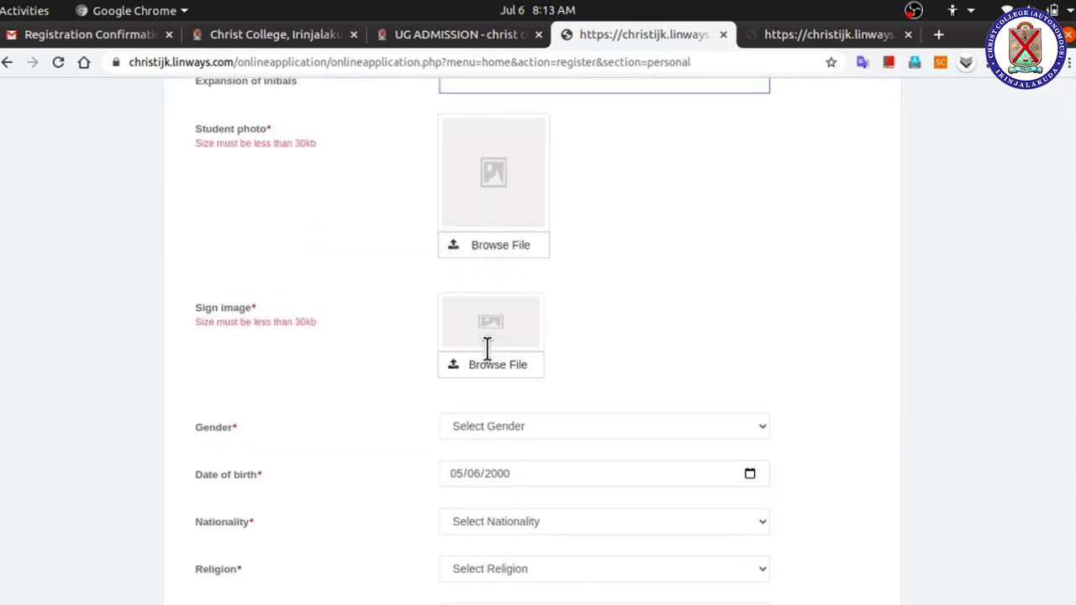
{"action": "scroll", "coordinate": [488, 349], "scroll_direction": "down", "scroll_amount": 5}
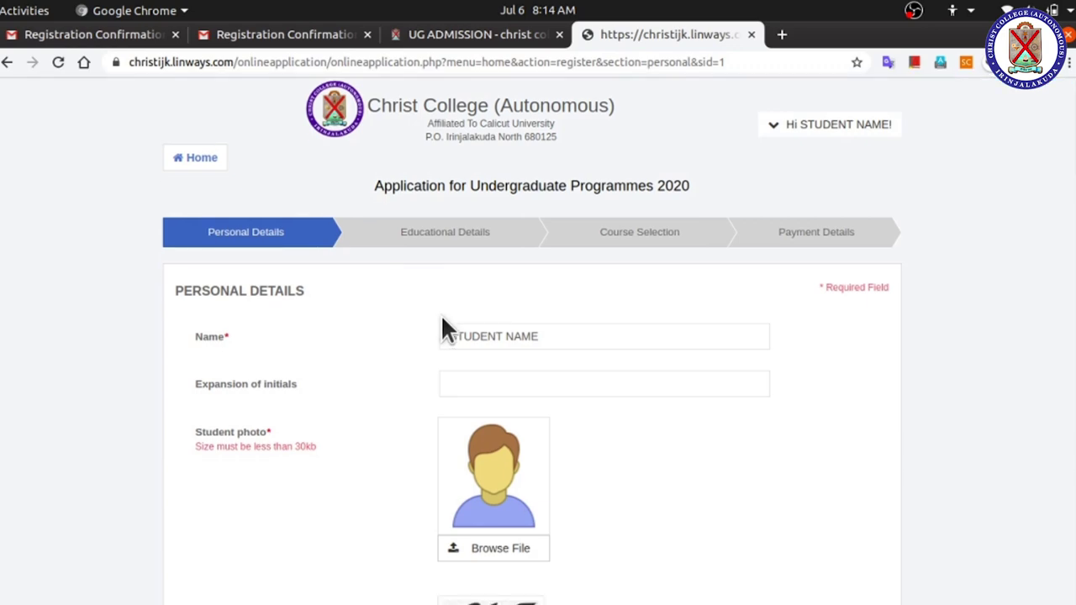
{"action": "scroll", "coordinate": [378, 322], "scroll_direction": "down", "scroll_amount": 1}
{"action": "left_click", "coordinate": [560, 290]}
{"action": "scroll", "coordinate": [521, 367], "scroll_direction": "down", "scroll_amount": 4}
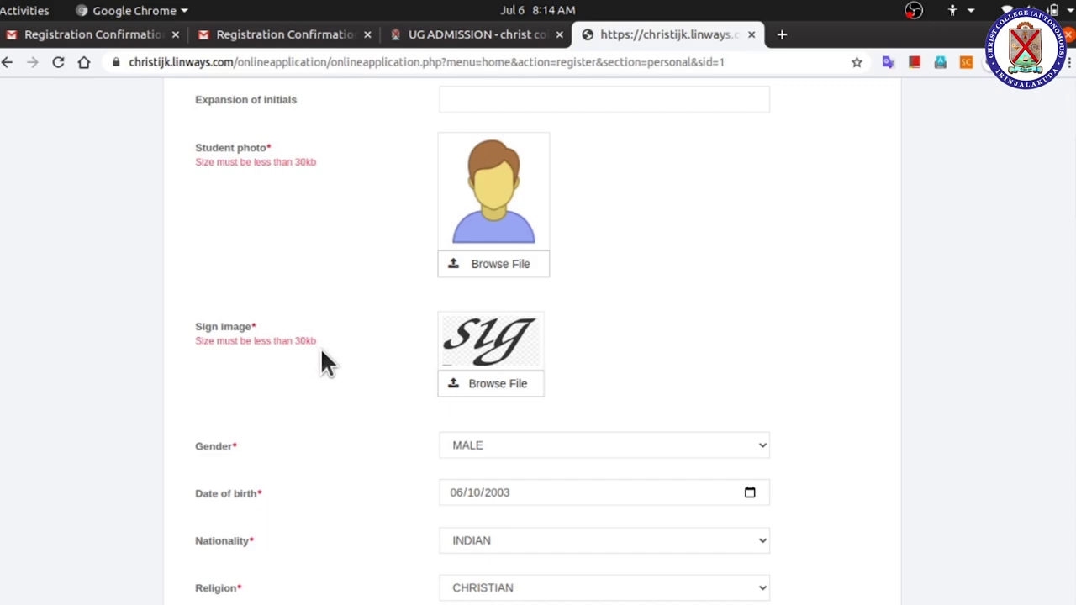
{"action": "scroll", "coordinate": [477, 336], "scroll_direction": "down", "scroll_amount": 4}
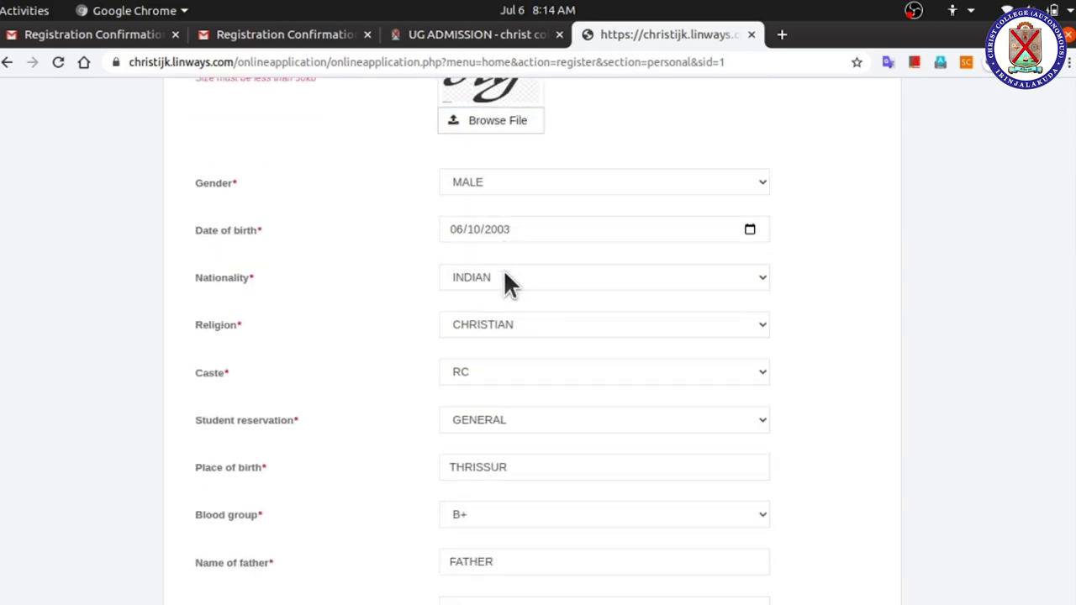
{"action": "scroll", "coordinate": [504, 273], "scroll_direction": "down", "scroll_amount": 8}
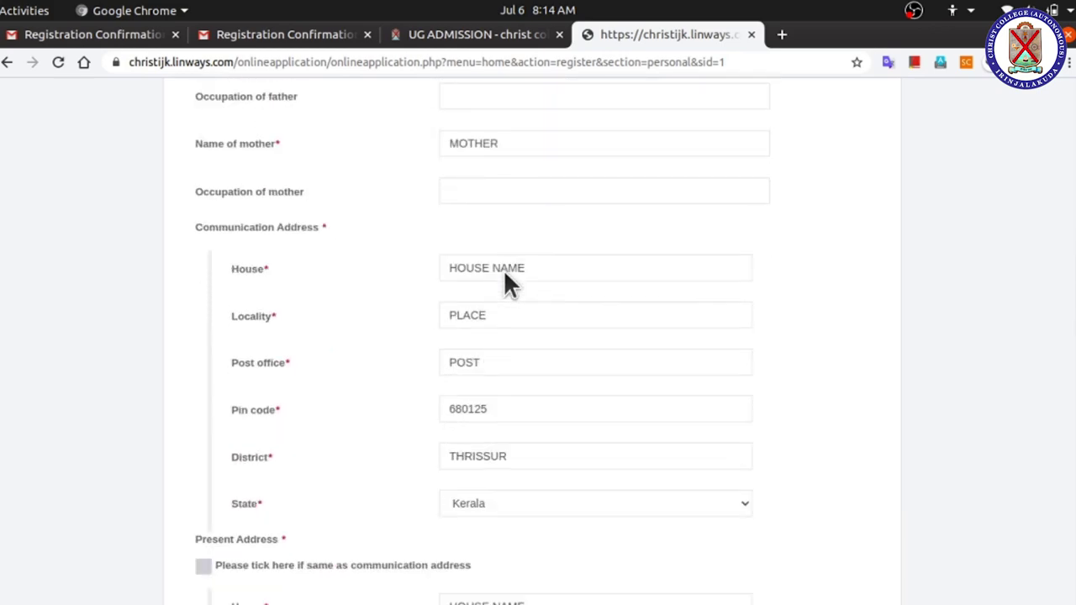
{"action": "scroll", "coordinate": [505, 274], "scroll_direction": "down", "scroll_amount": 20}
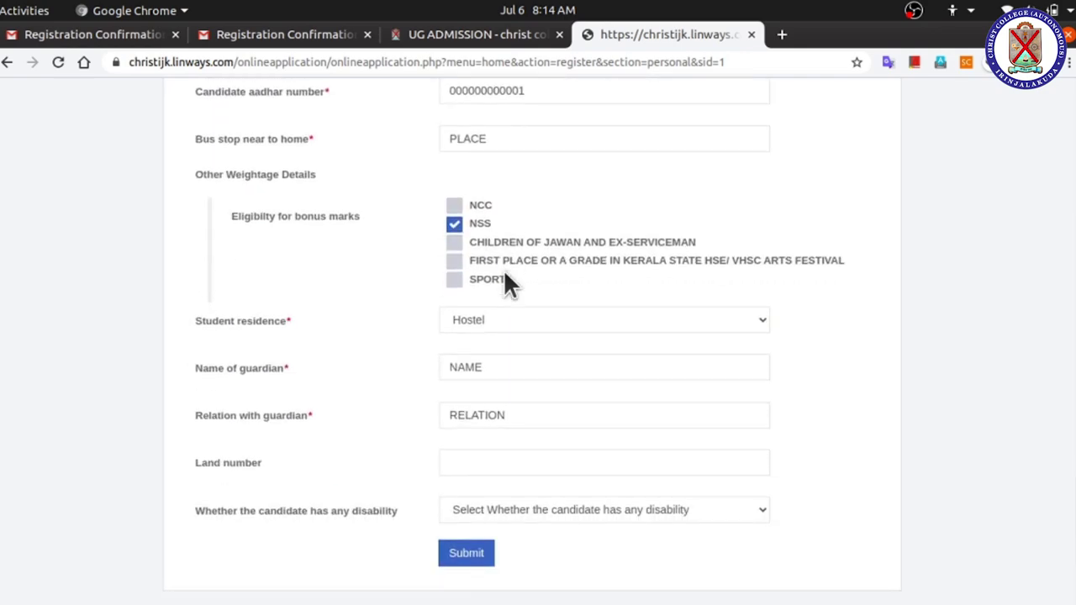
{"action": "scroll", "coordinate": [504, 281], "scroll_direction": "down", "scroll_amount": 3}
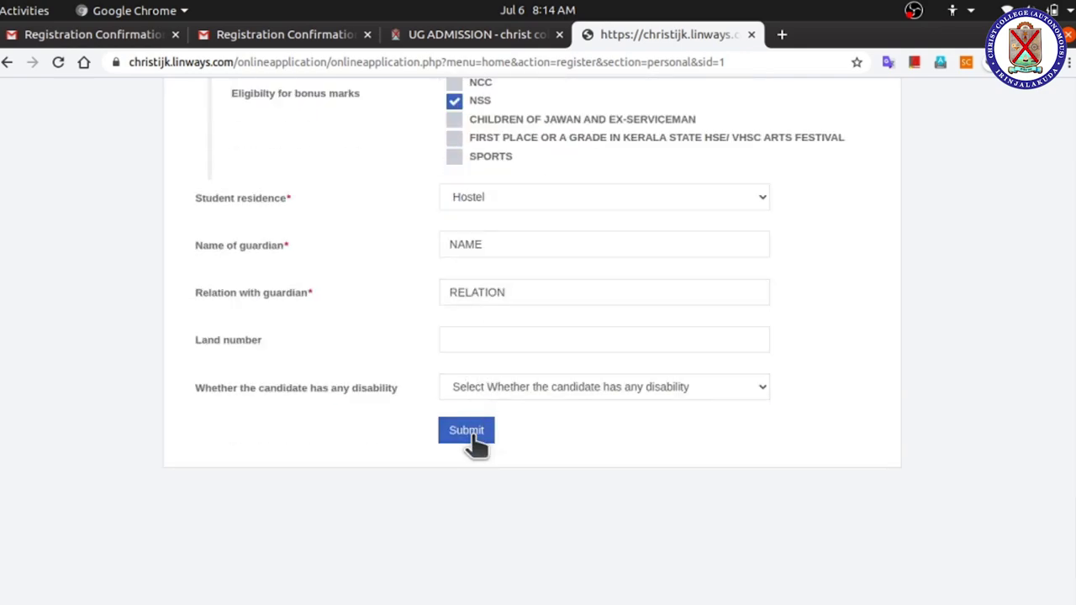
{"action": "left_click", "coordinate": [470, 433]}
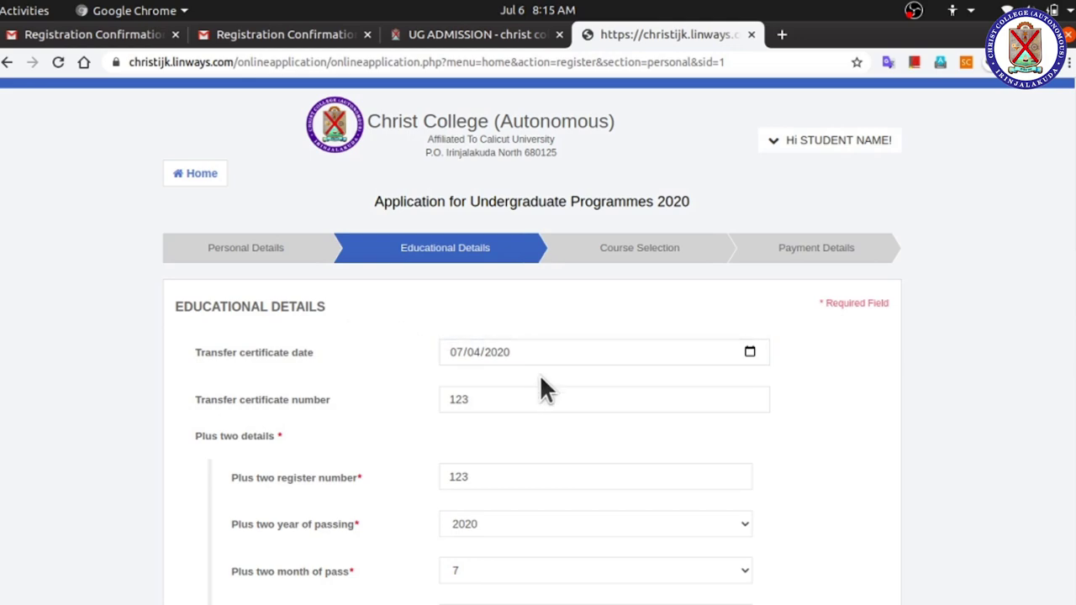
- Look through the plus two and tenth standard fields of the educational details and log out of the application
{"action": "scroll", "coordinate": [540, 376], "scroll_direction": "down", "scroll_amount": 9}
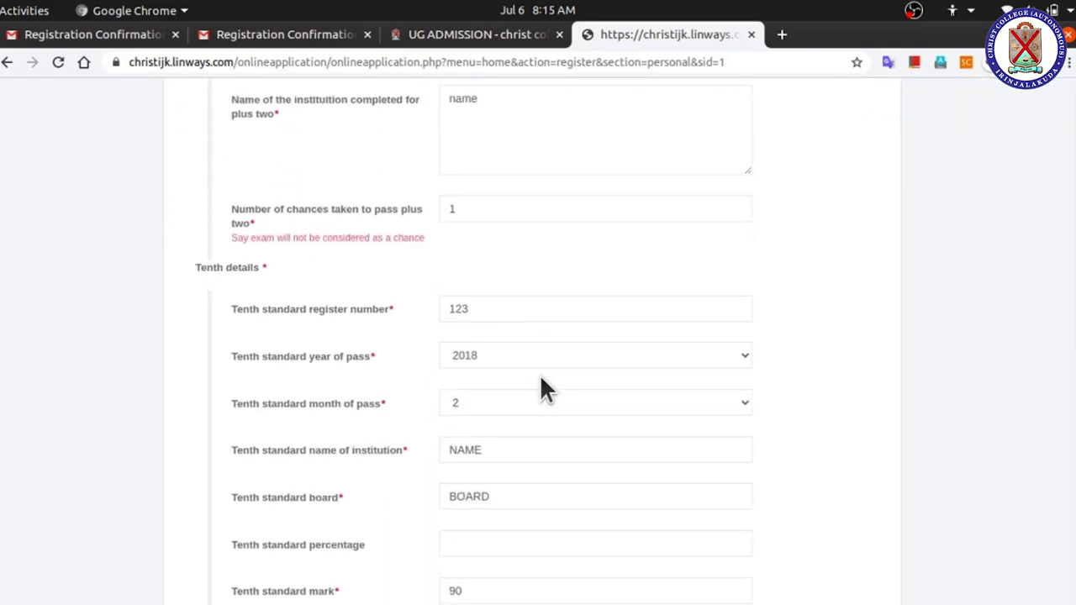
{"action": "scroll", "coordinate": [540, 378], "scroll_direction": "up", "scroll_amount": 10}
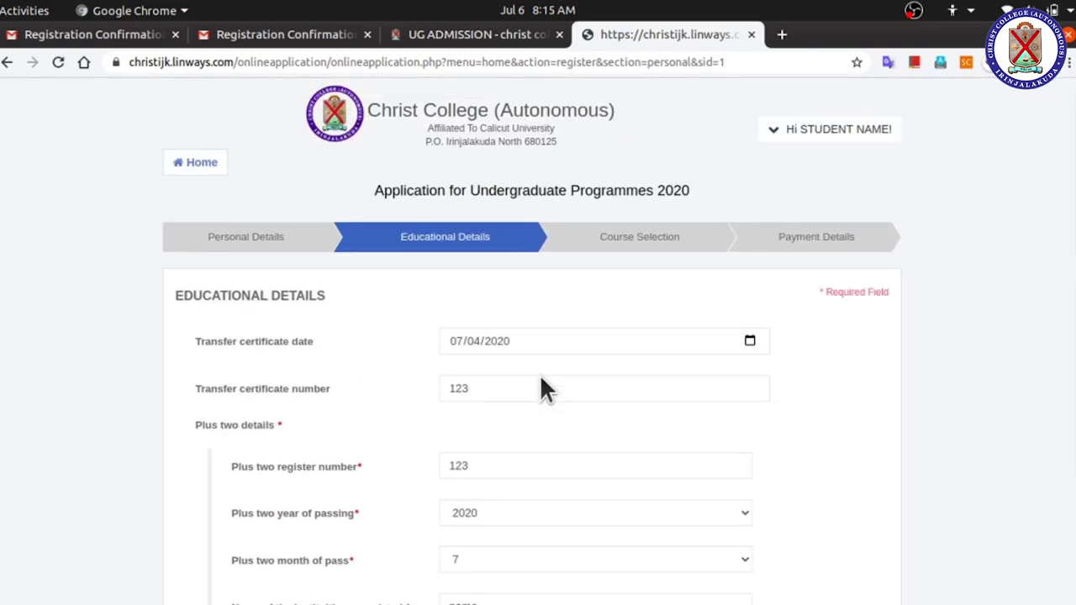
{"action": "left_click", "coordinate": [771, 175]}
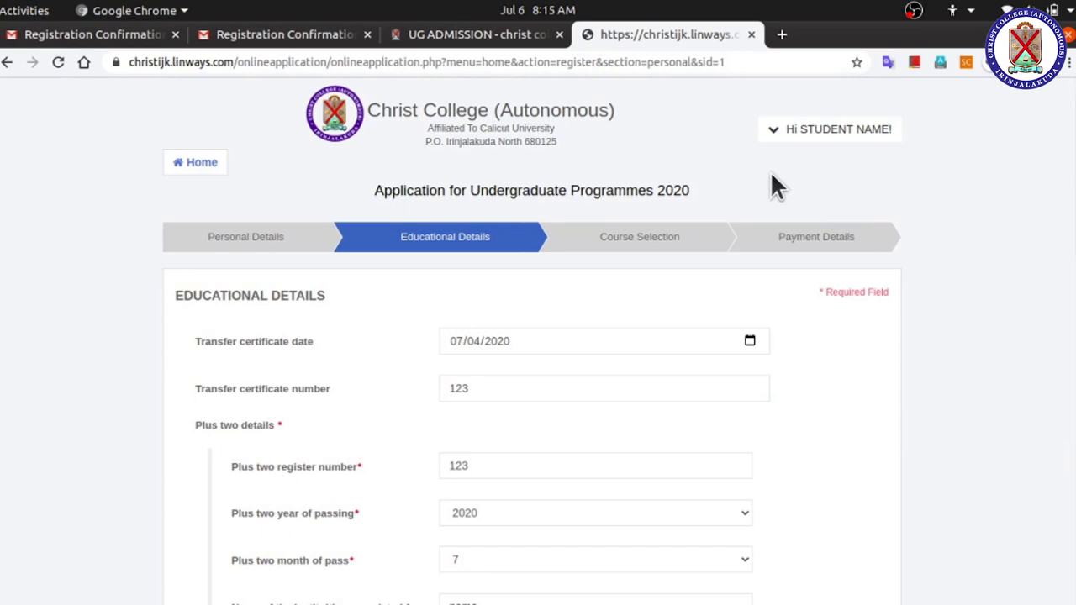
{"action": "left_click", "coordinate": [812, 148]}
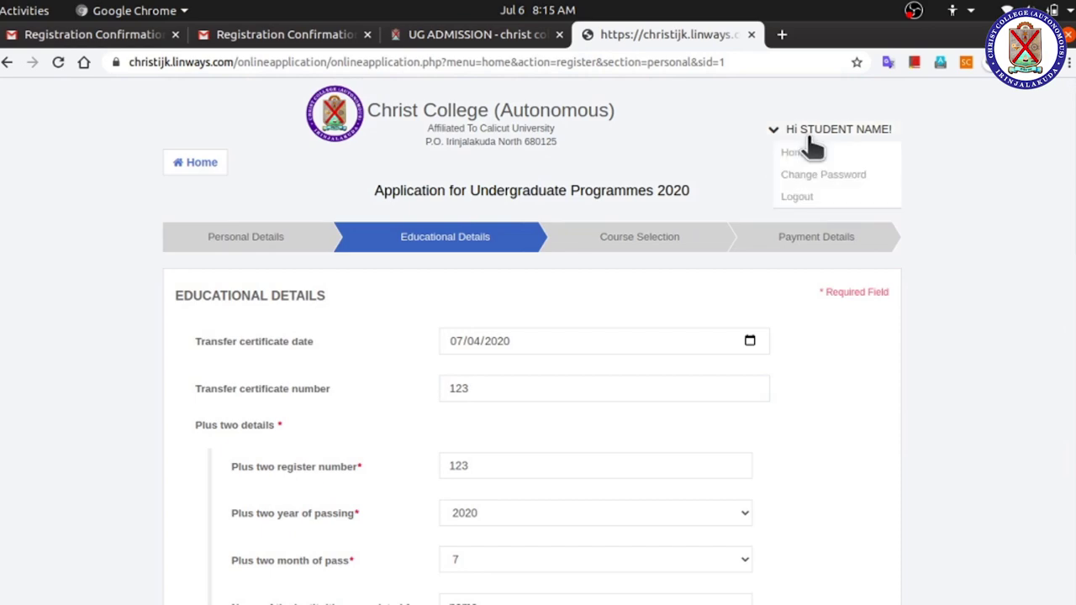
{"action": "left_click", "coordinate": [809, 202]}
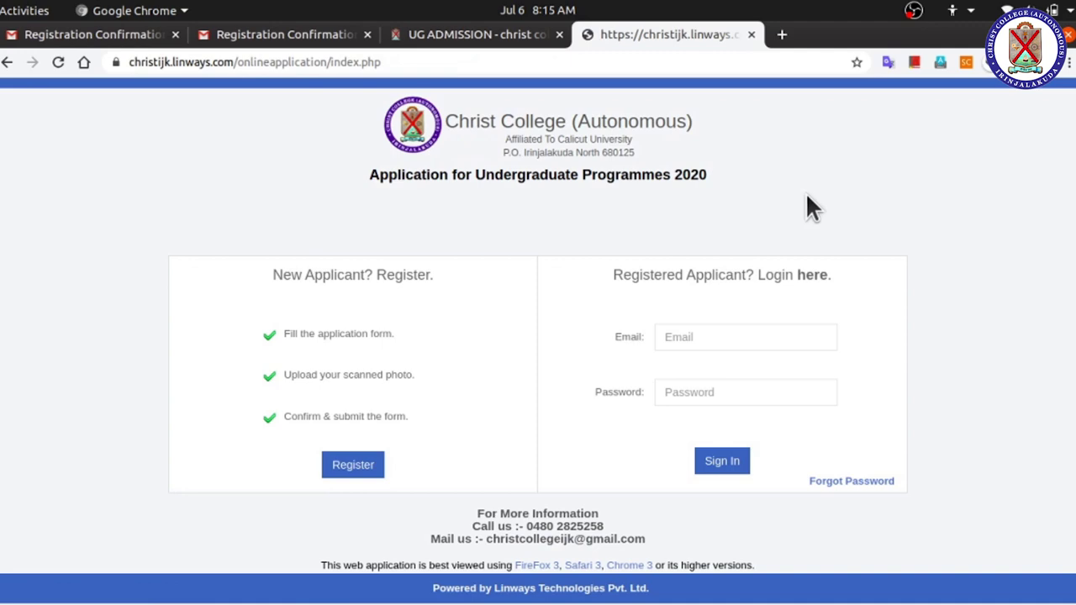
- Sign back in to the application with the registered e-mail address and account password
{"action": "left_click", "coordinate": [710, 333]}
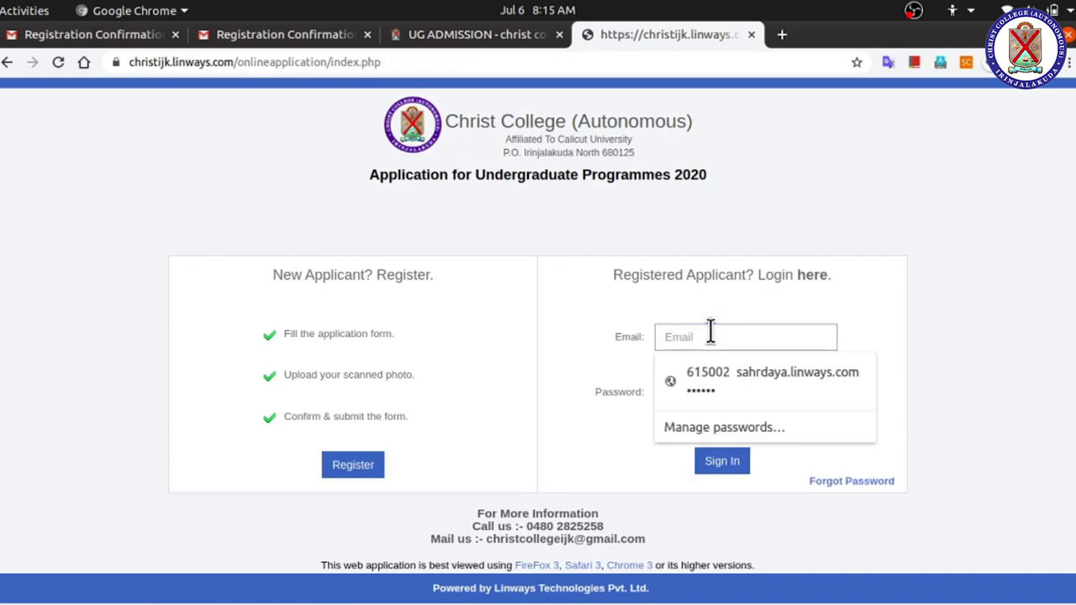
{"action": "left_click", "coordinate": [684, 281]}
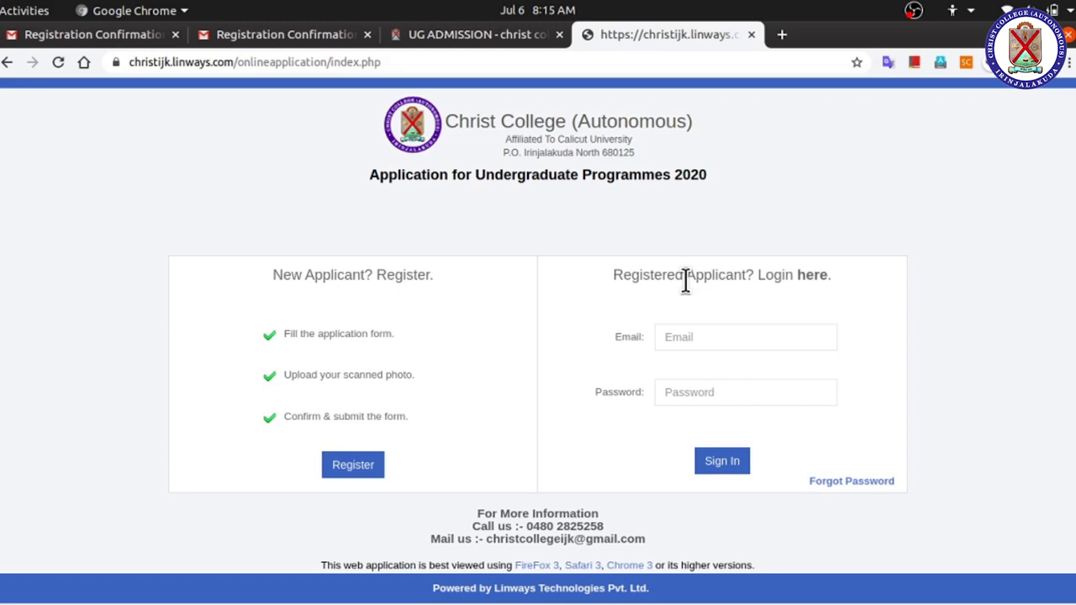
{"action": "left_click", "coordinate": [720, 464]}
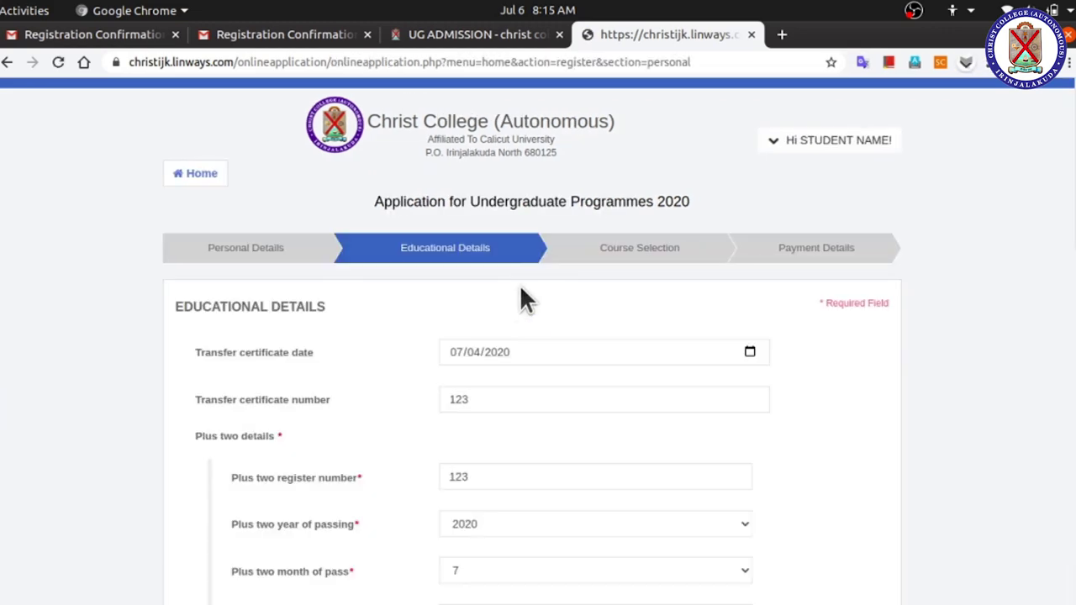
- Reopen the personal details section to review its saved entries and return to the educational details
{"action": "left_click", "coordinate": [272, 253]}
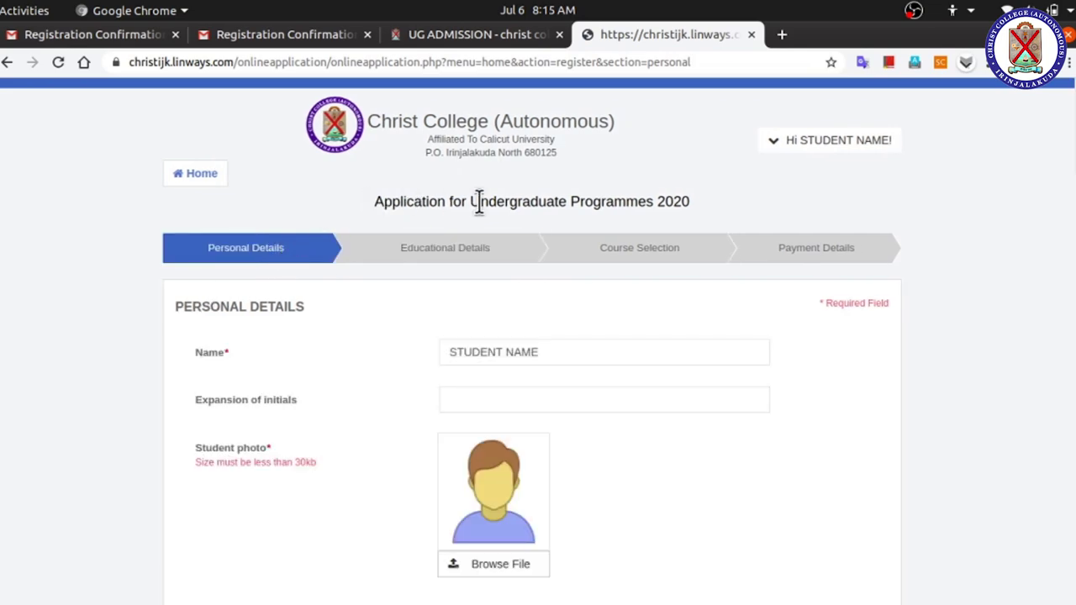
{"action": "scroll", "coordinate": [478, 202], "scroll_direction": "down", "scroll_amount": 10}
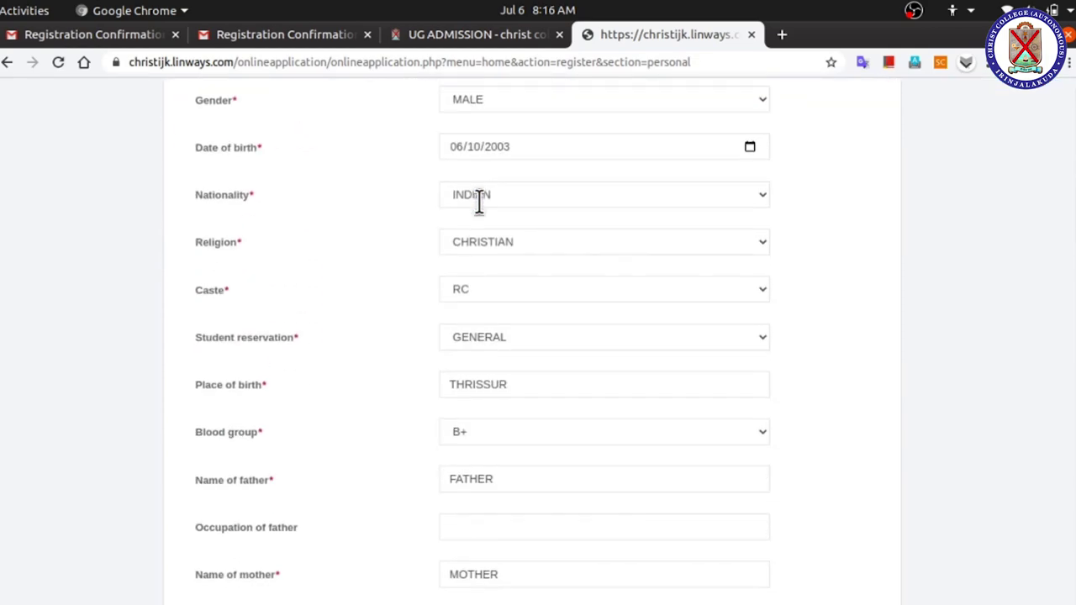
{"action": "scroll", "coordinate": [478, 202], "scroll_direction": "up", "scroll_amount": 10}
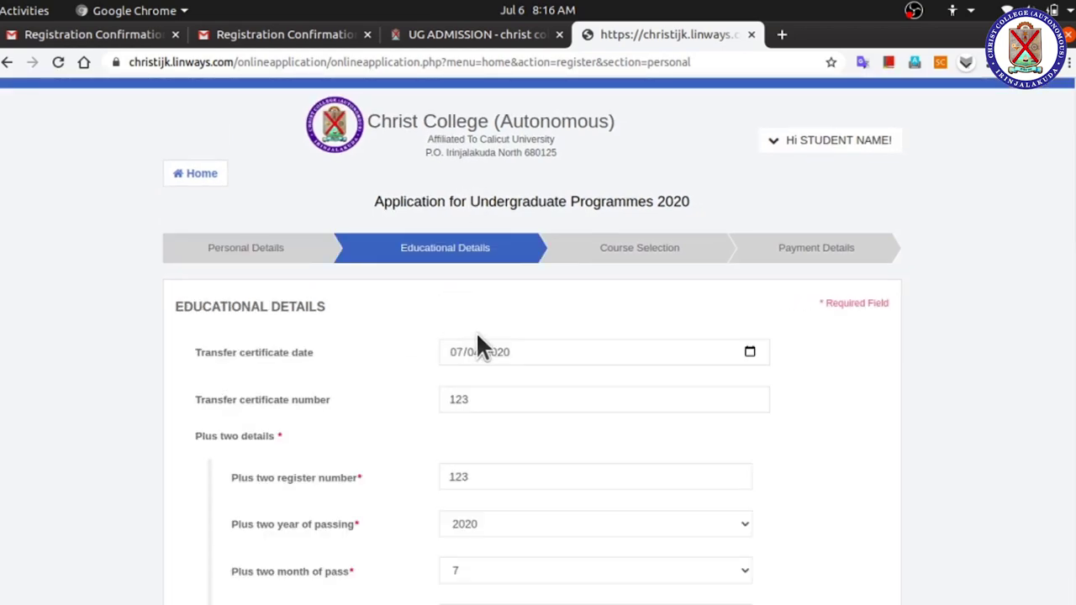
- Go through the saved educational details down to the additional language and submit the section
{"action": "scroll", "coordinate": [530, 344], "scroll_direction": "down", "scroll_amount": 5}
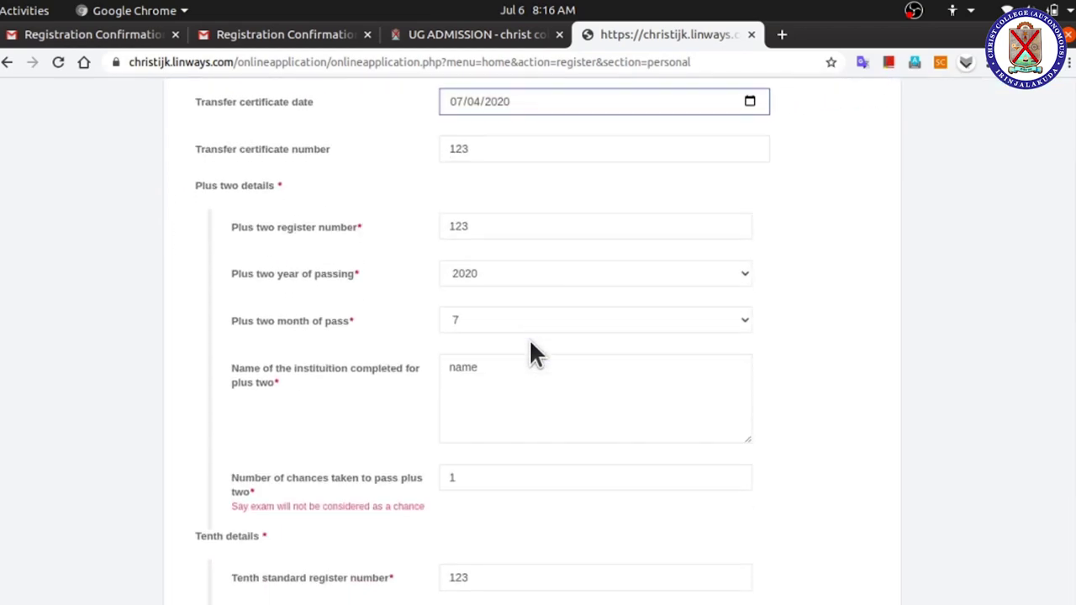
{"action": "scroll", "coordinate": [530, 345], "scroll_direction": "down", "scroll_amount": 10}
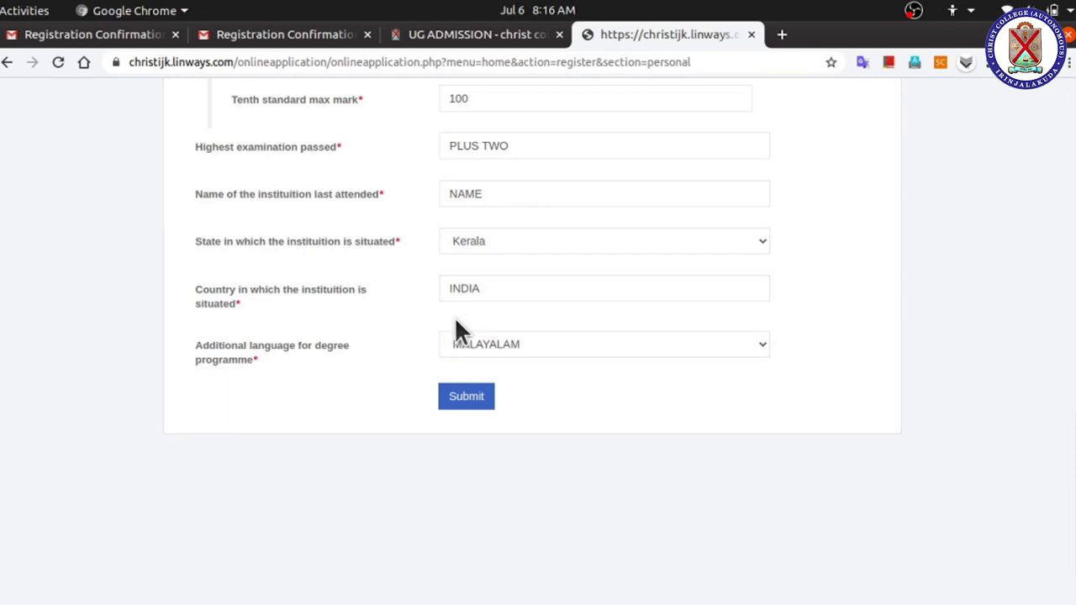
{"action": "left_click", "coordinate": [468, 399]}
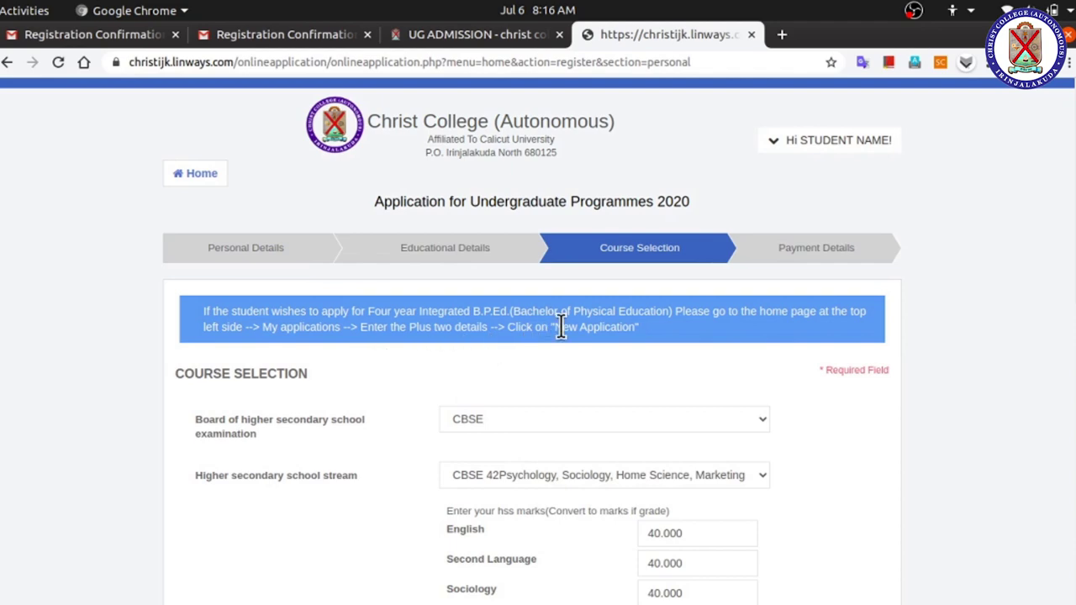
- Look through the higher secondary board and stream options and the subject marks in the course selection without changing them
{"action": "scroll", "coordinate": [561, 326], "scroll_direction": "down", "scroll_amount": 3}
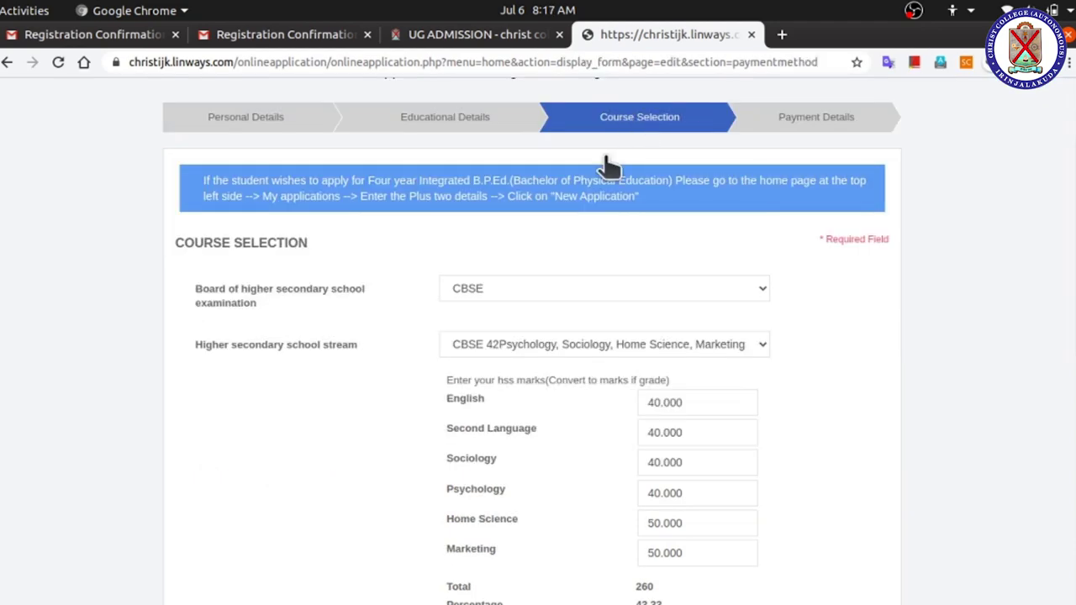
{"action": "left_click", "coordinate": [566, 289]}
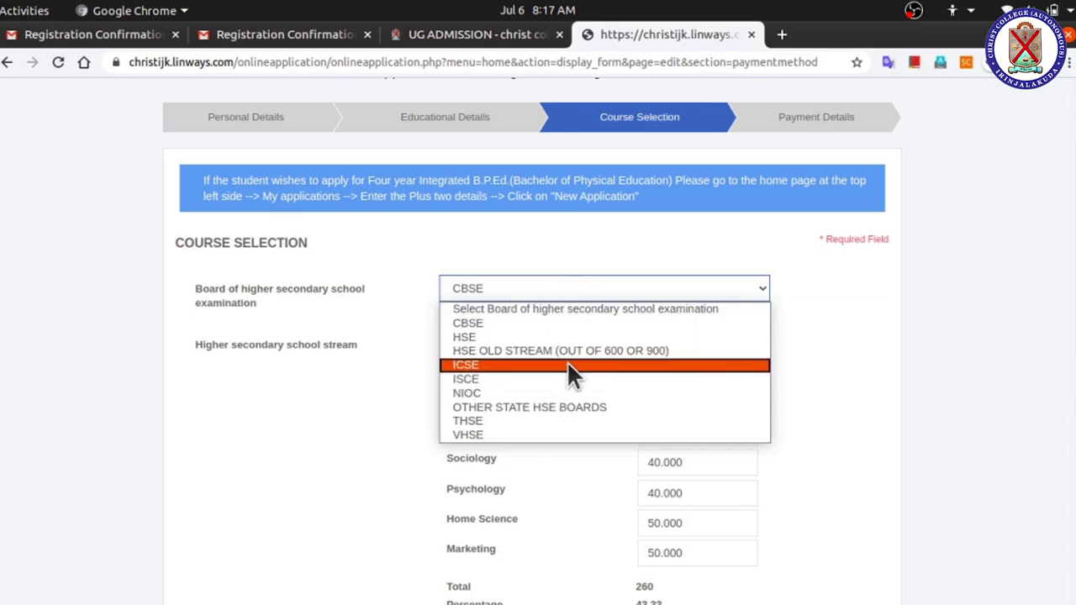
{"action": "left_click", "coordinate": [374, 366]}
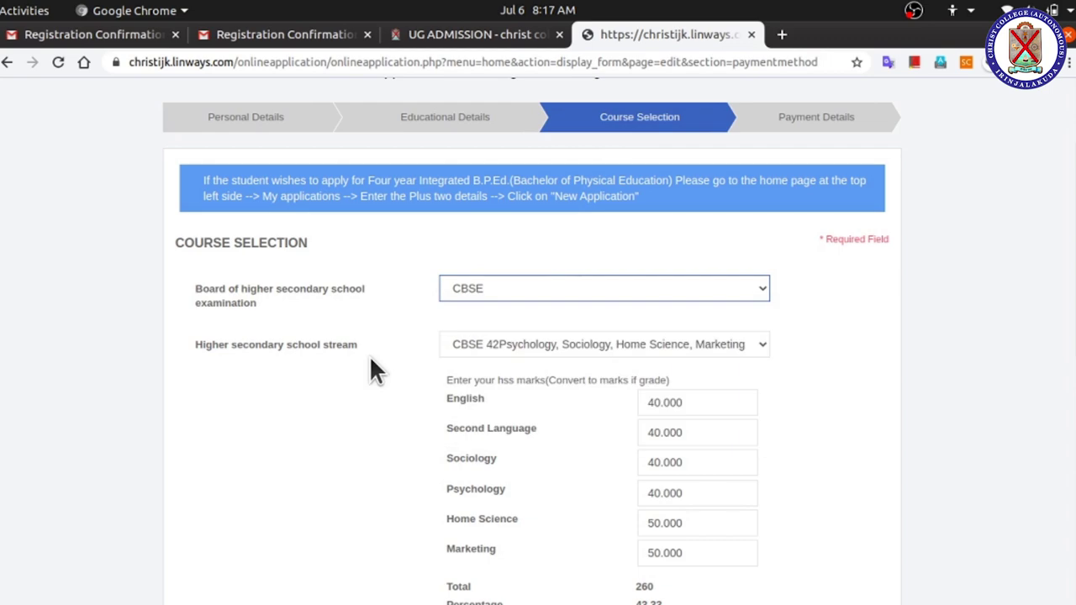
{"action": "left_click", "coordinate": [512, 344]}
{"action": "scroll", "coordinate": [554, 155], "scroll_direction": "down", "scroll_amount": 1}
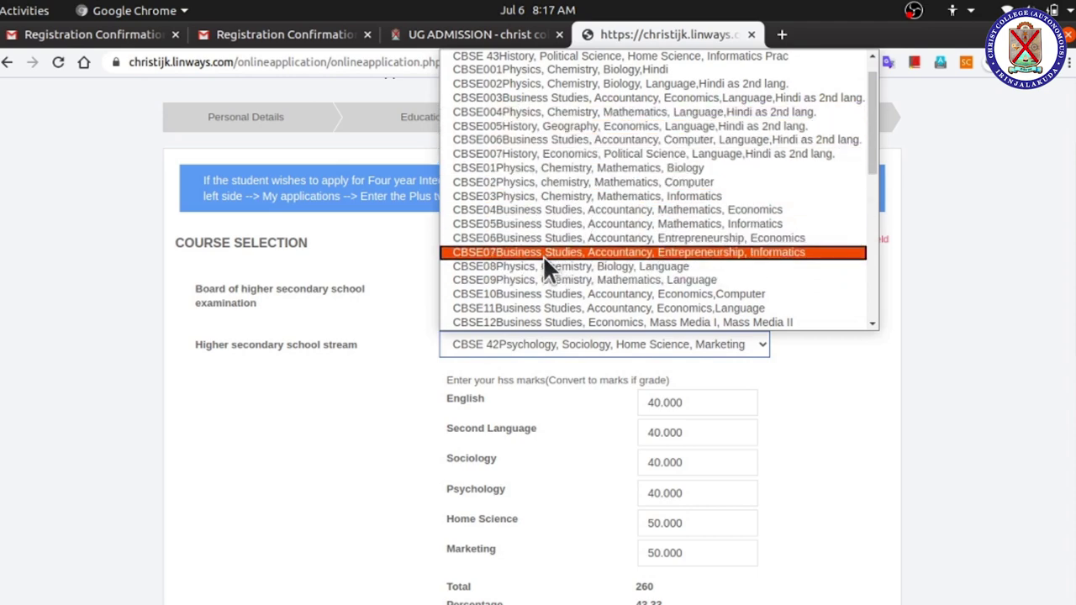
{"action": "left_click", "coordinate": [397, 306]}
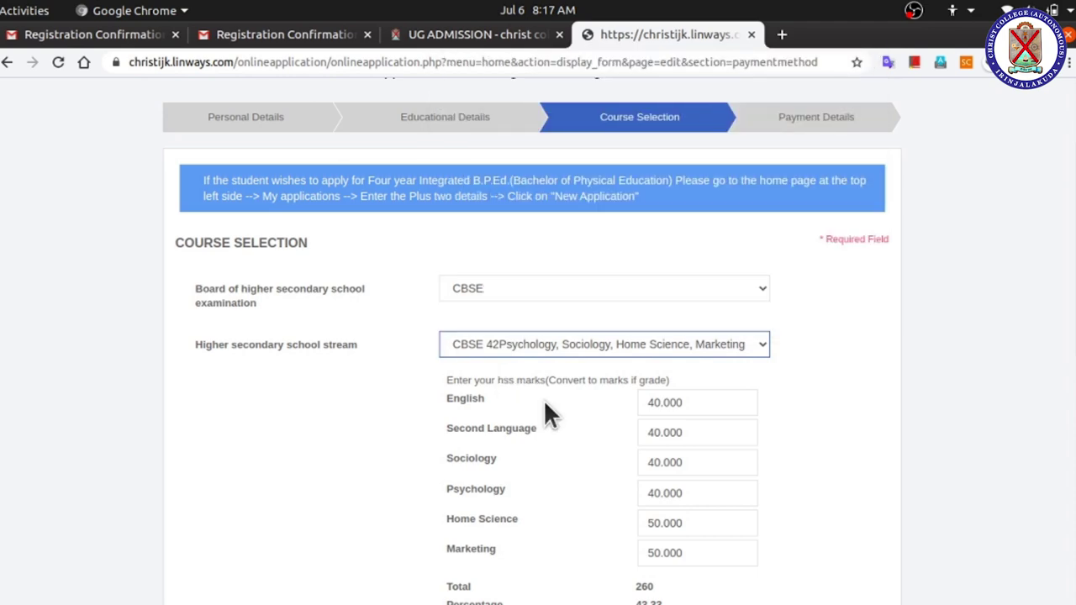
{"action": "scroll", "coordinate": [543, 400], "scroll_direction": "down", "scroll_amount": 2}
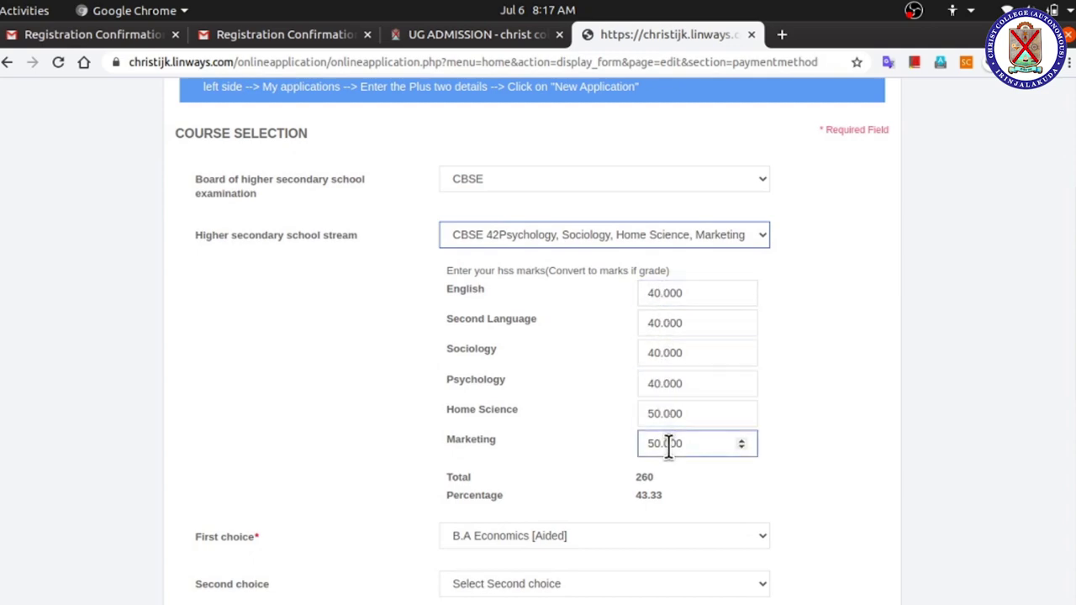
{"action": "scroll", "coordinate": [569, 396], "scroll_direction": "down", "scroll_amount": 5}
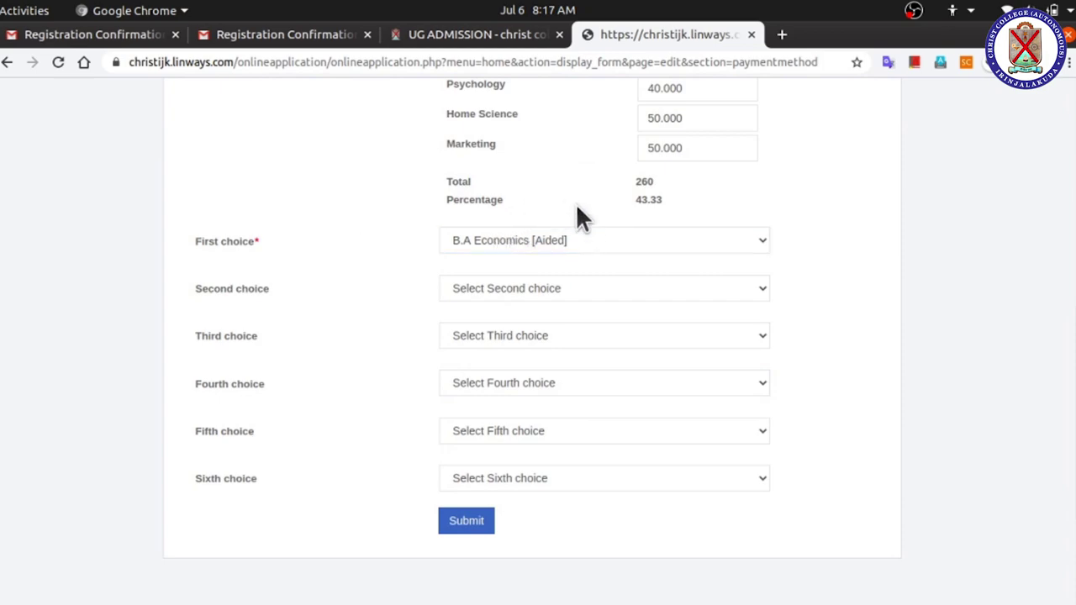
- Keep B.A Economics [Aided] as the first choice and submit the course selection
{"action": "left_click", "coordinate": [591, 238]}
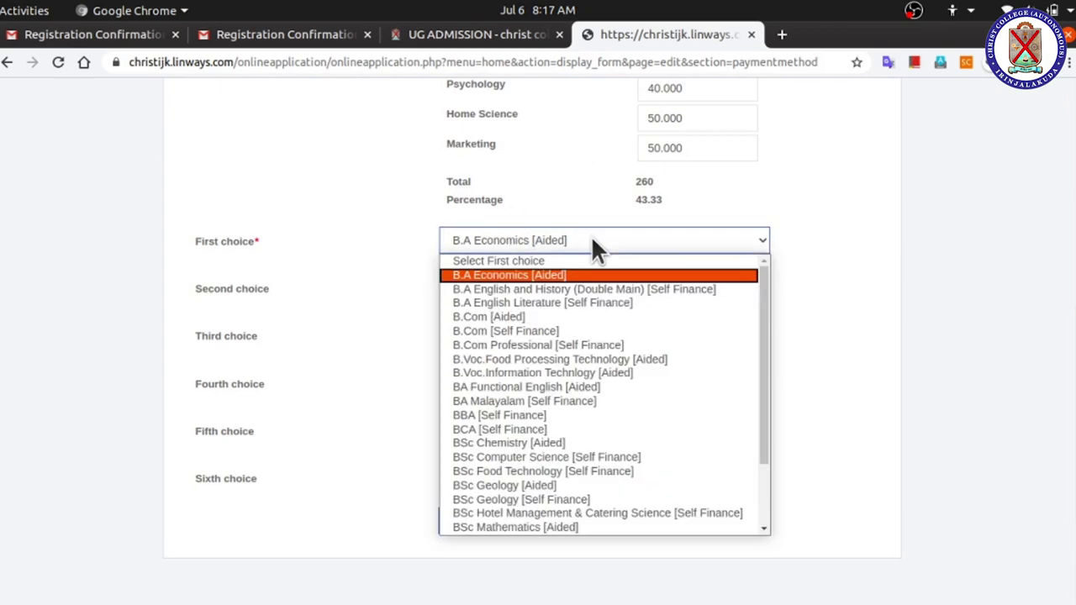
{"action": "left_click", "coordinate": [360, 374]}
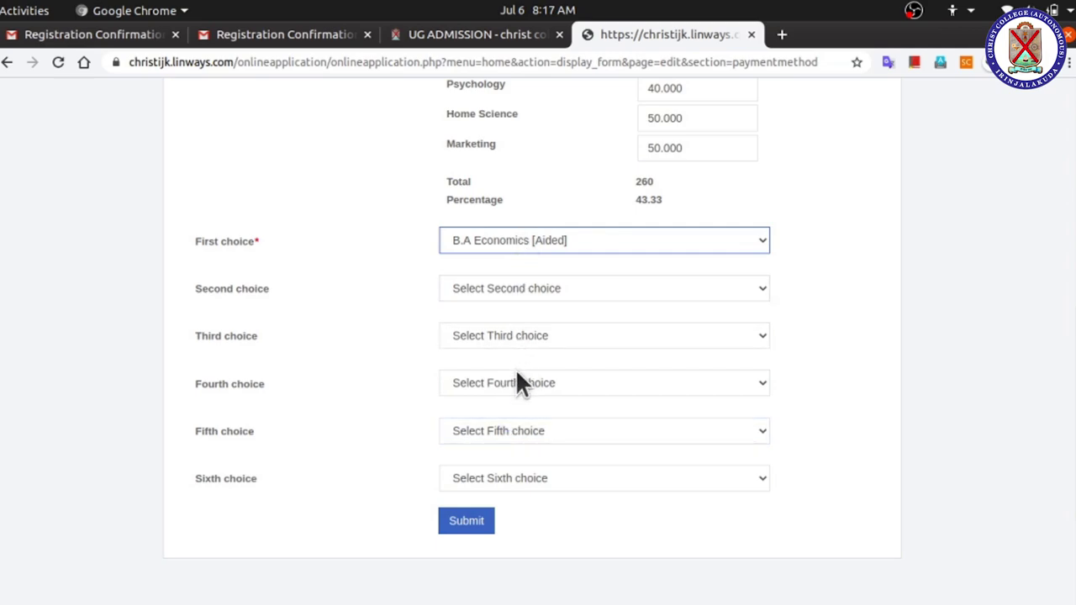
{"action": "left_click", "coordinate": [469, 523]}
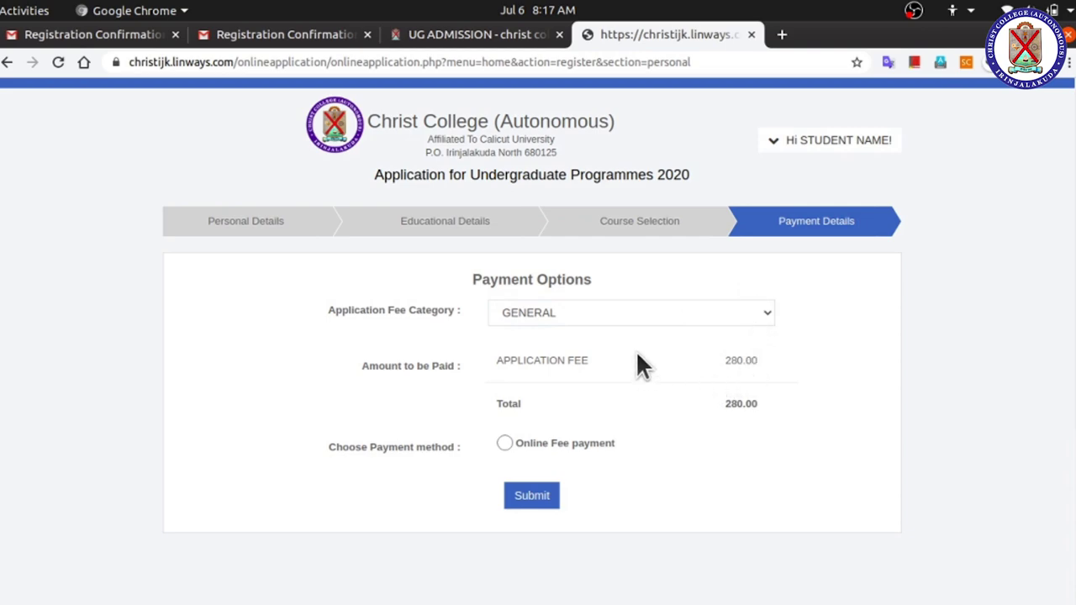
- Keep the GENERAL application fee category, choose Online Fee payment as the payment method and submit the payment options
{"action": "left_click", "coordinate": [679, 300]}
{"action": "left_click", "coordinate": [680, 301]}
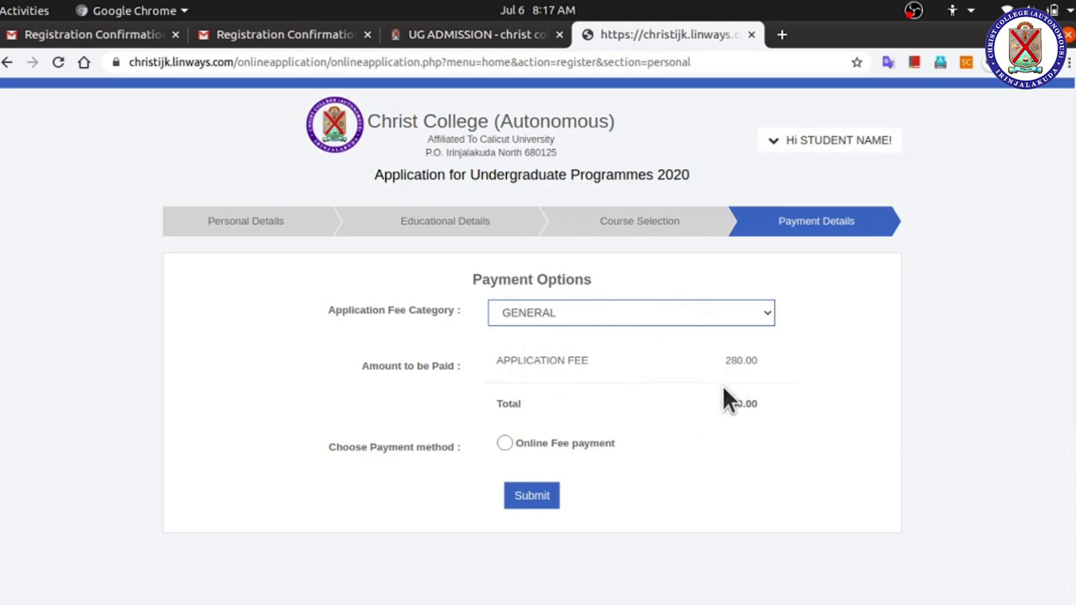
{"action": "left_click", "coordinate": [505, 442]}
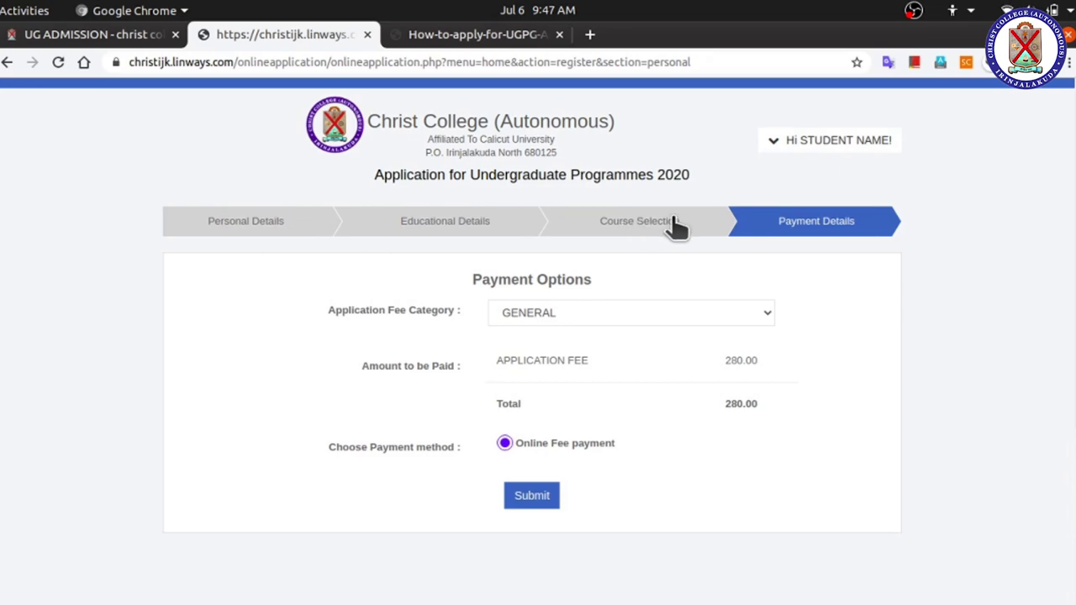
{"action": "left_click", "coordinate": [528, 495]}
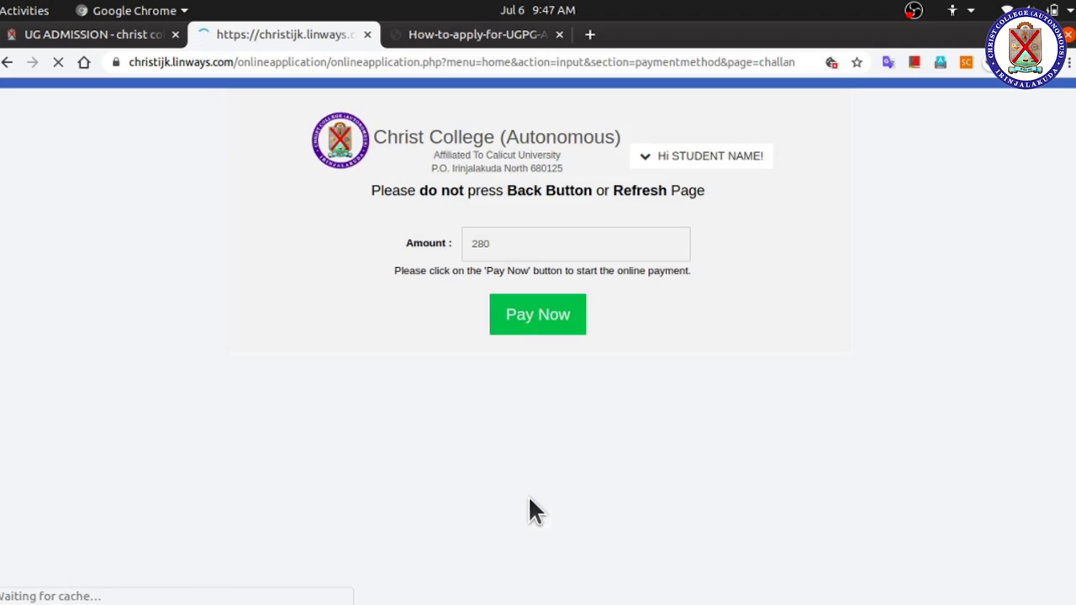
- Start the fee payment through SBI netbanking, accept the fees breakup and begin filling in the bank login user name
{"action": "left_click", "coordinate": [535, 323]}
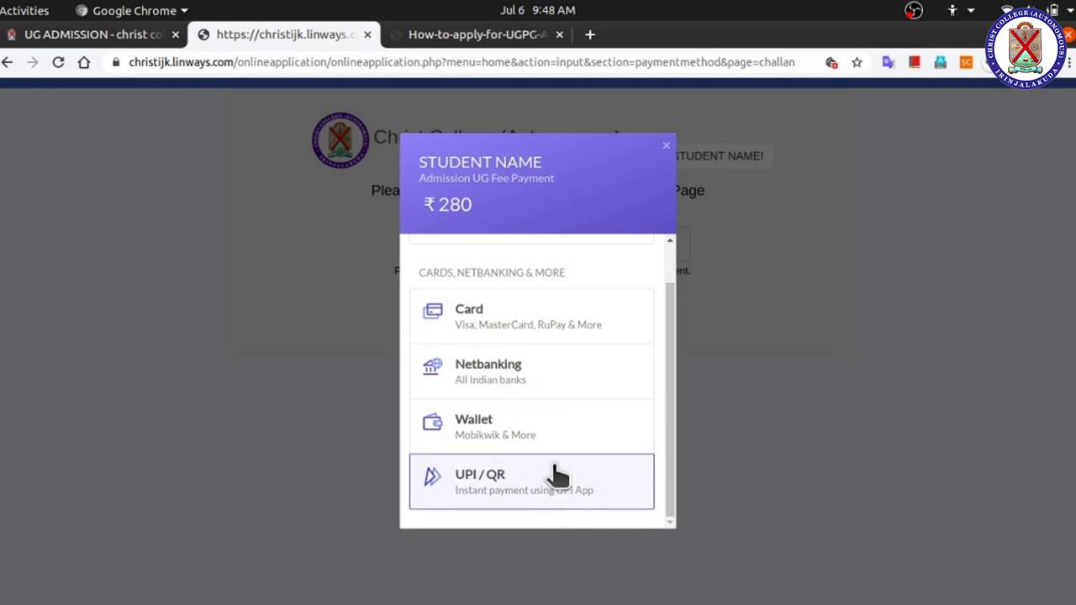
{"action": "left_click", "coordinate": [555, 376]}
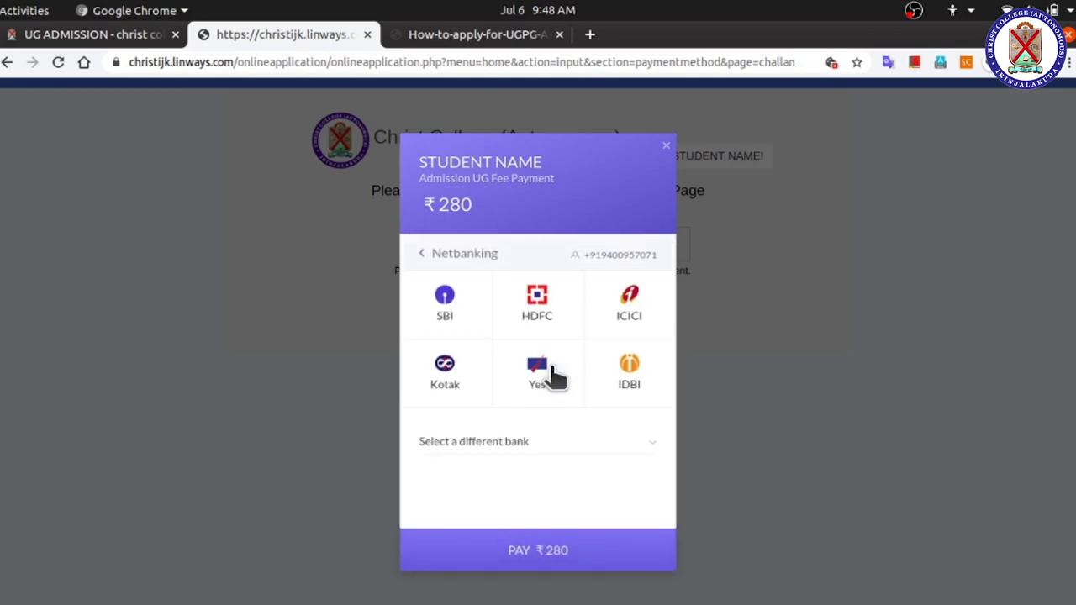
{"action": "left_click", "coordinate": [448, 308]}
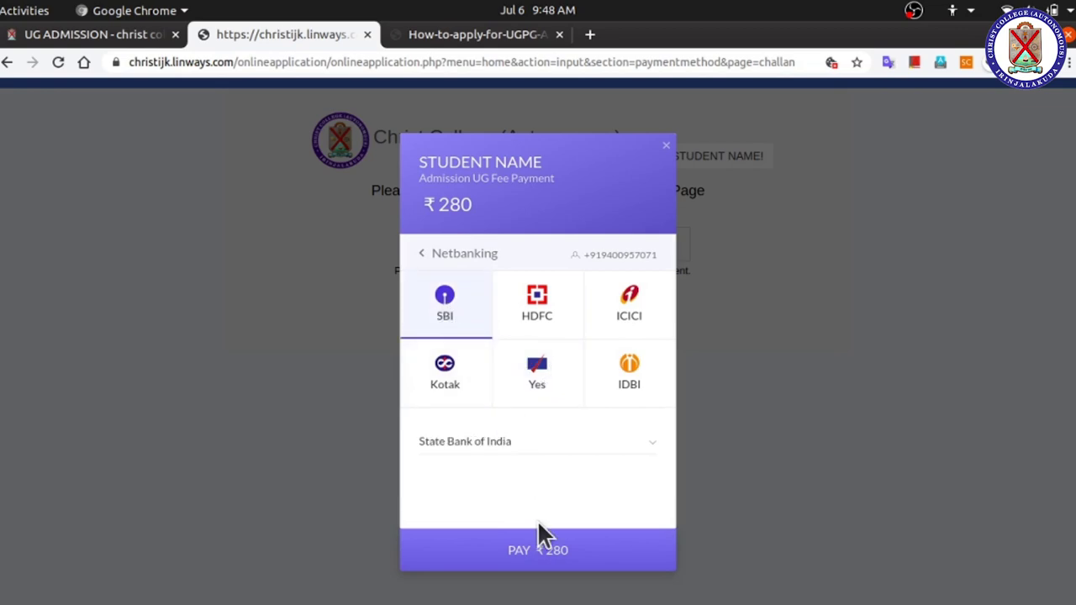
{"action": "left_click", "coordinate": [552, 552]}
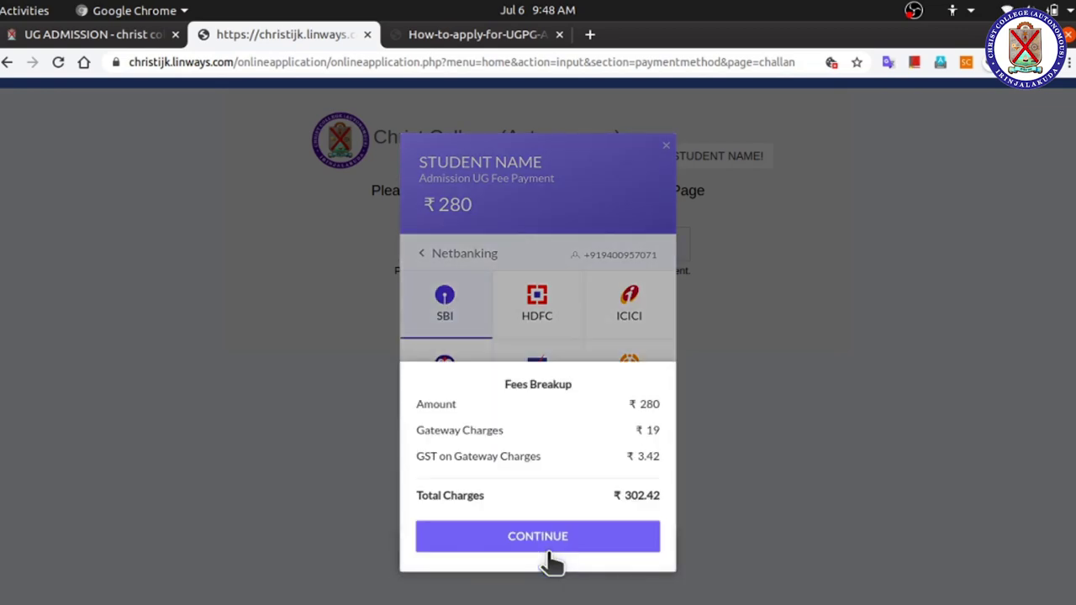
{"action": "left_click", "coordinate": [558, 543]}
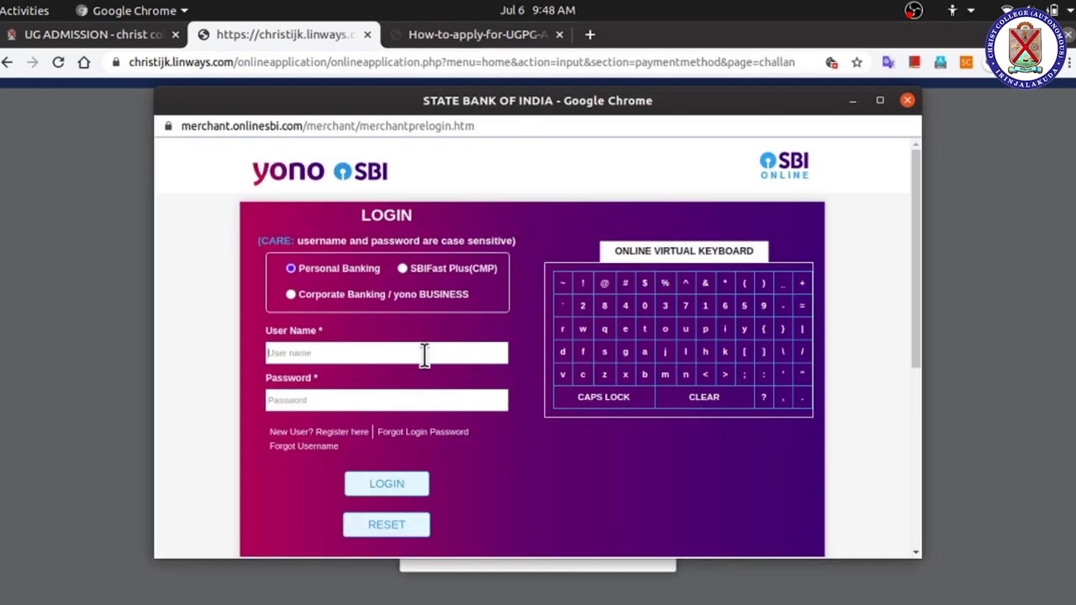
{"action": "left_click", "coordinate": [424, 353]}
{"action": "type", "text": "S"}
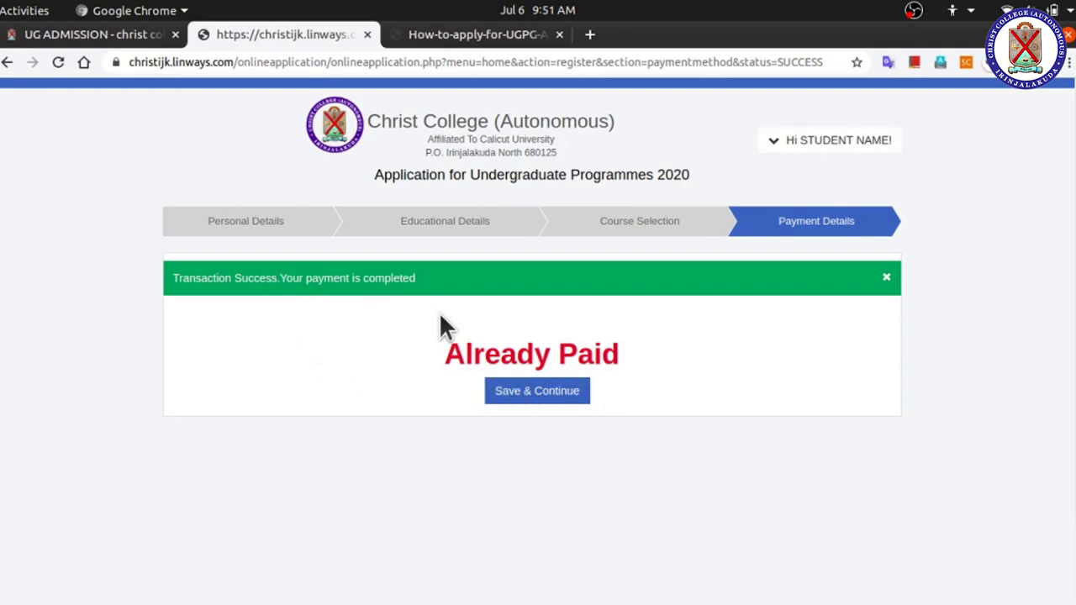
- Save the paid application and confirm its final submission
{"action": "left_click", "coordinate": [520, 410]}
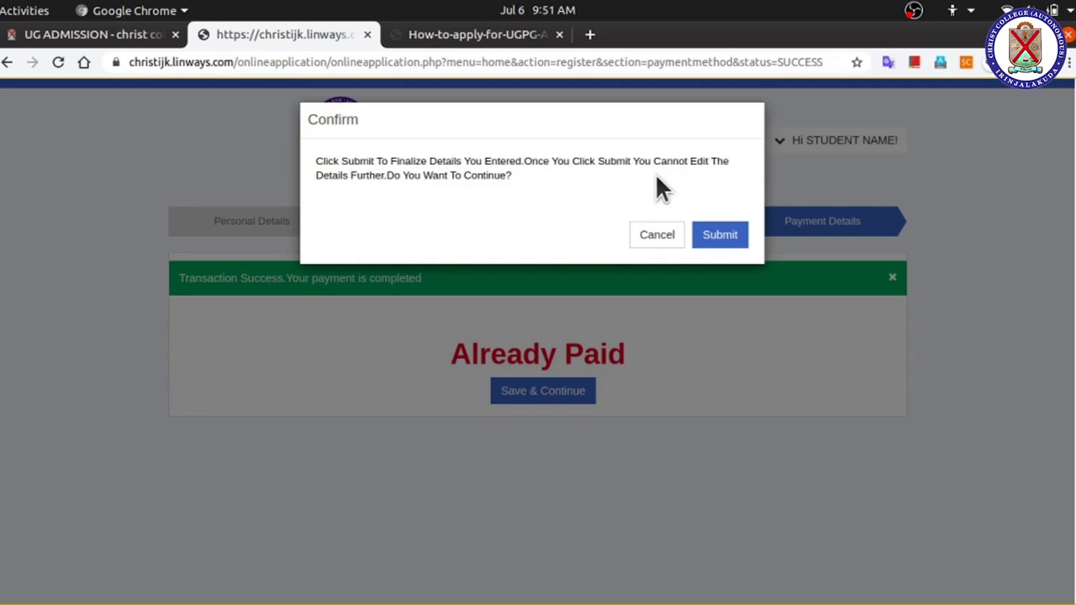
{"action": "left_click", "coordinate": [721, 236]}
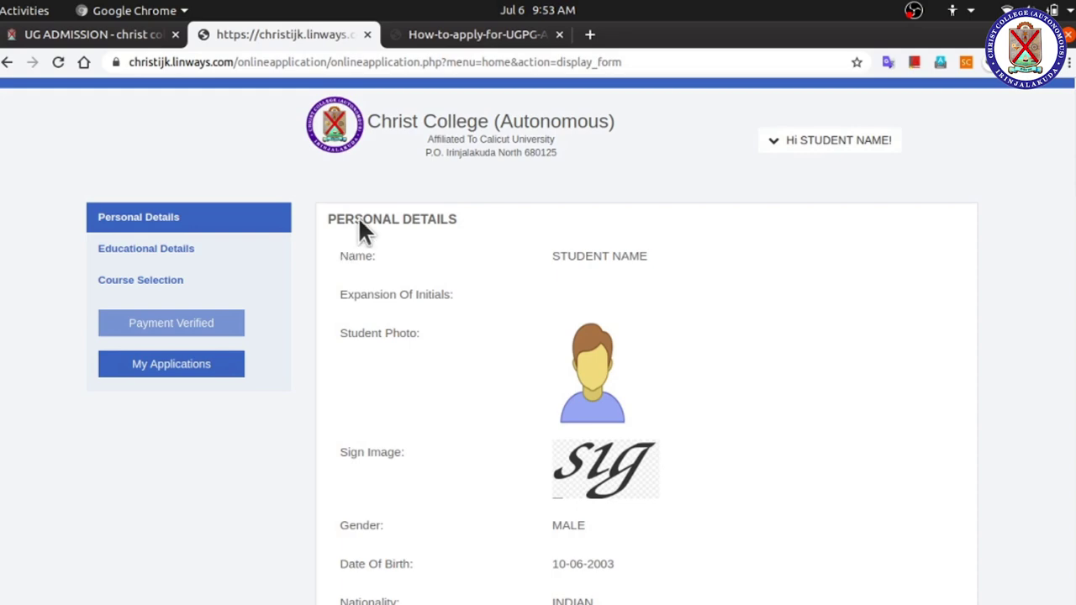
- Open My Applications and examine the payment details and print option of the listed applications
{"action": "left_click", "coordinate": [215, 367]}
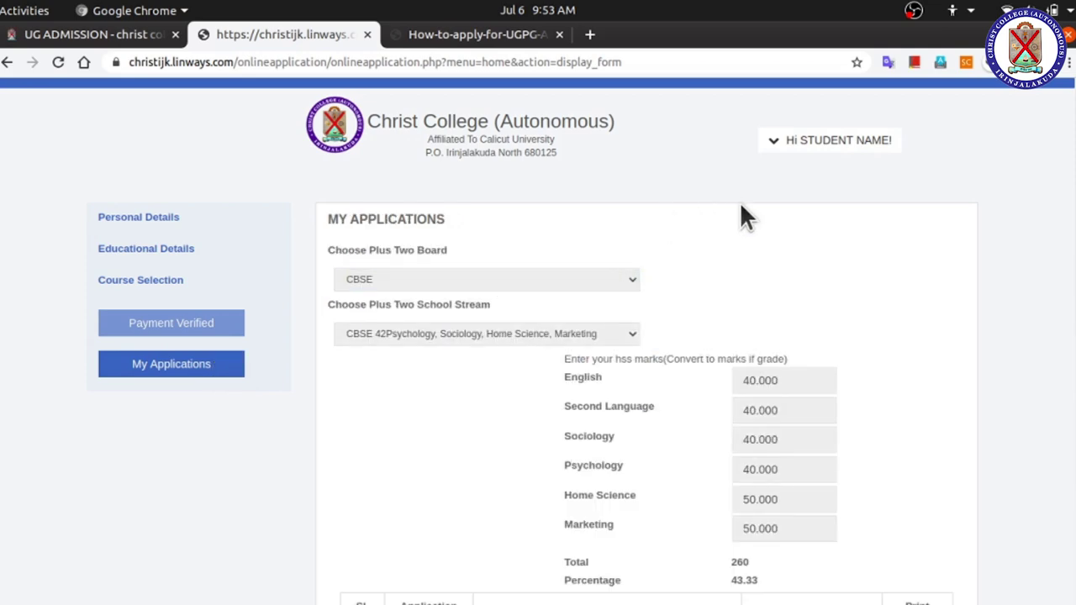
{"action": "scroll", "coordinate": [743, 213], "scroll_direction": "down", "scroll_amount": 3}
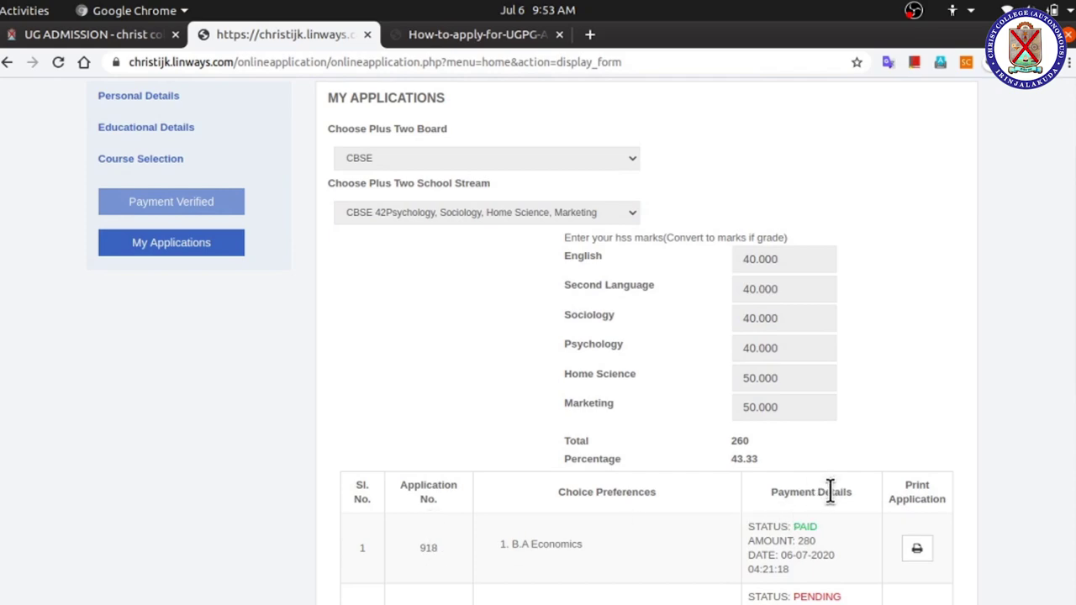
{"action": "scroll", "coordinate": [759, 567], "scroll_direction": "down", "scroll_amount": 2}
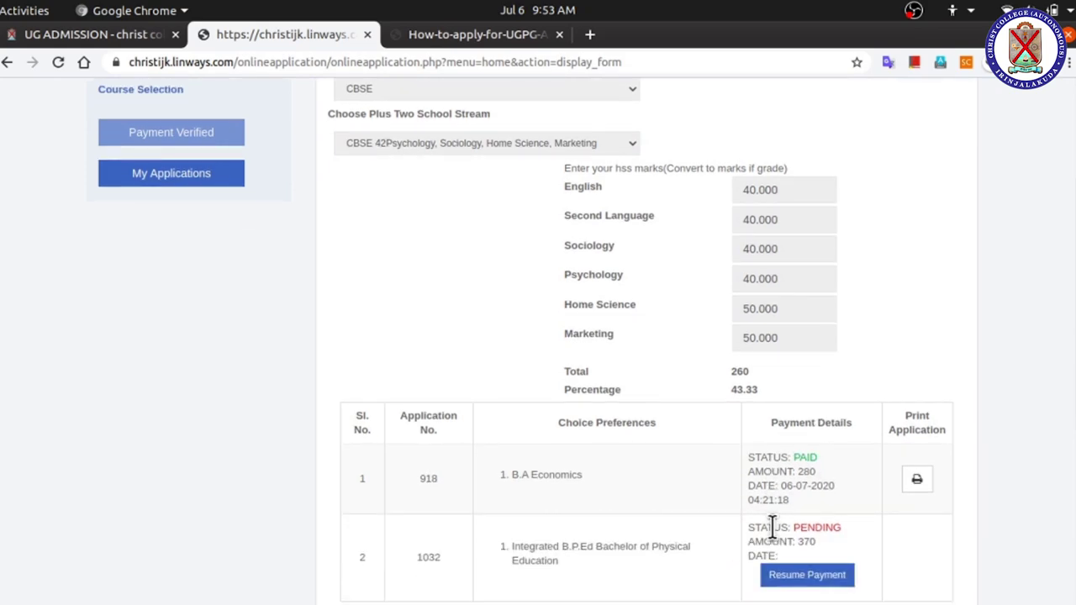